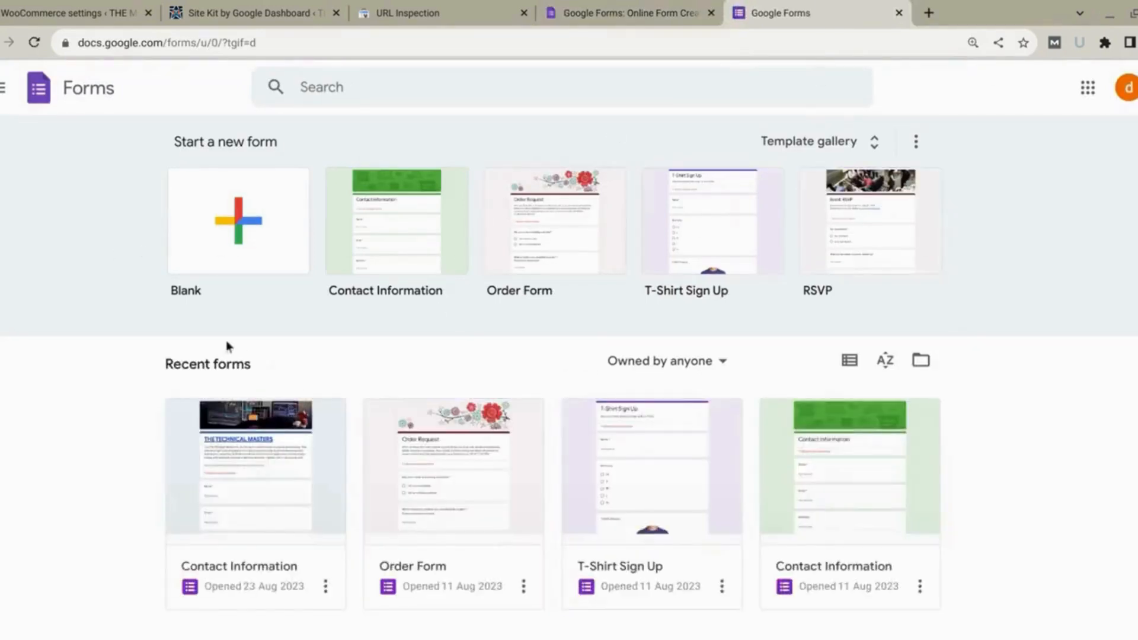
# - Create a new form from the Contact Information template and look through its questions
pyautogui.click(378, 271)
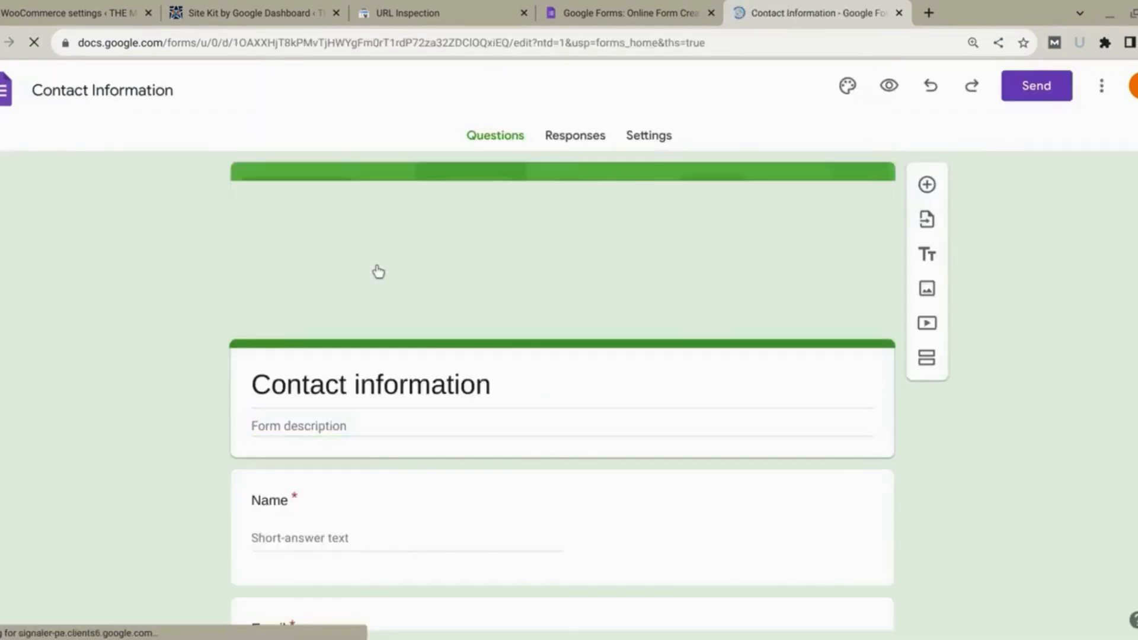
pyautogui.scroll(-4, 378, 271)
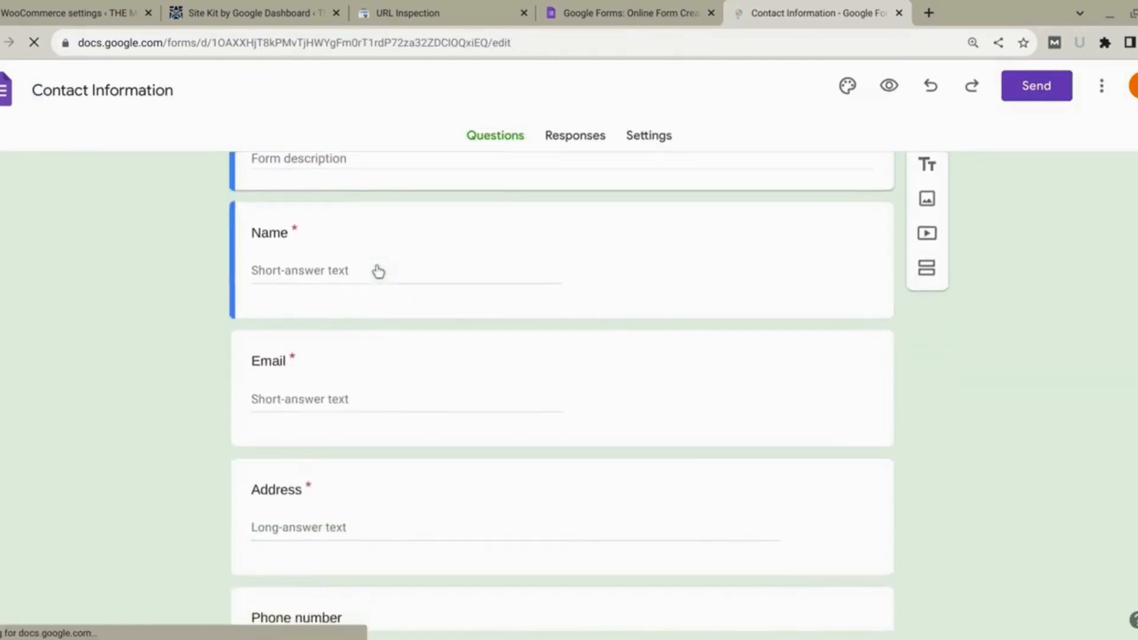
pyautogui.scroll(-4, 378, 271)
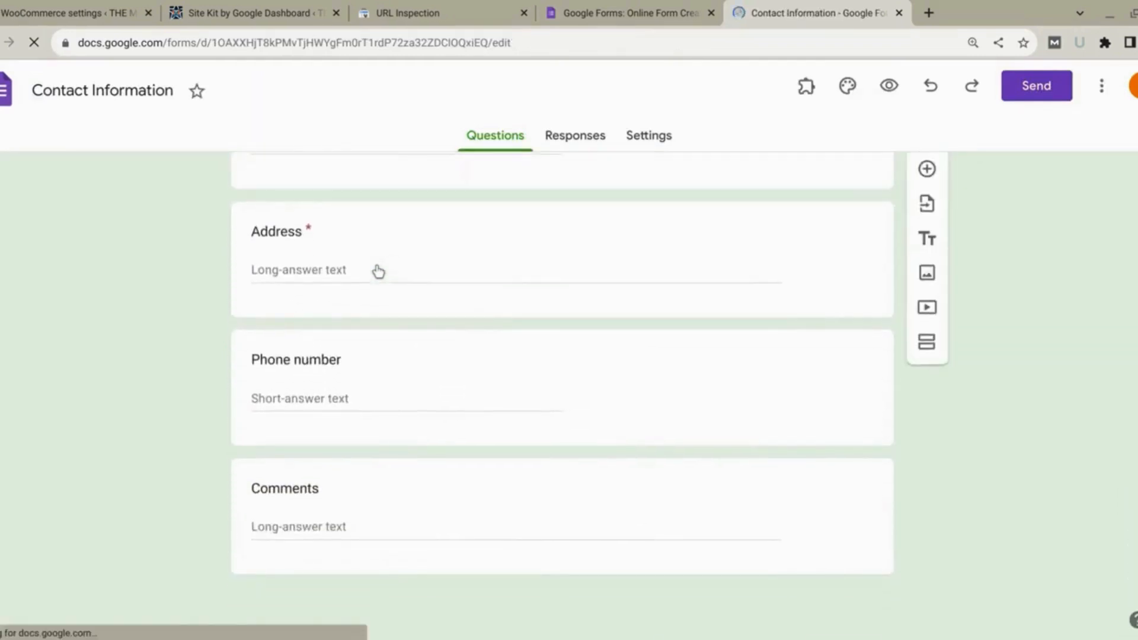
pyautogui.scroll(5, 379, 271)
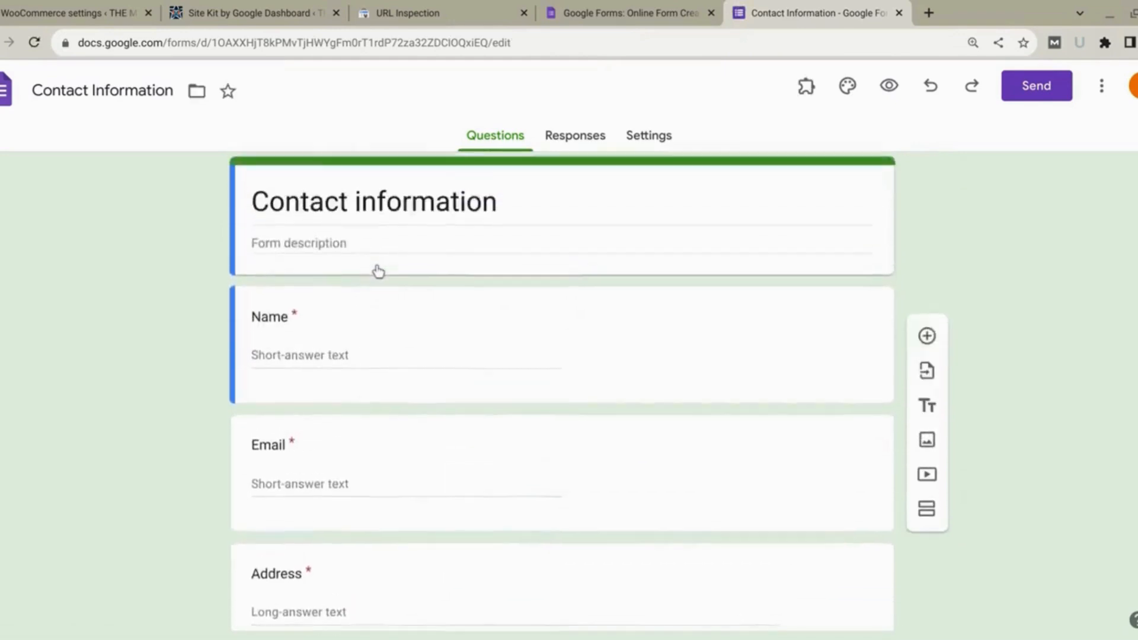
pyautogui.scroll(3, 379, 272)
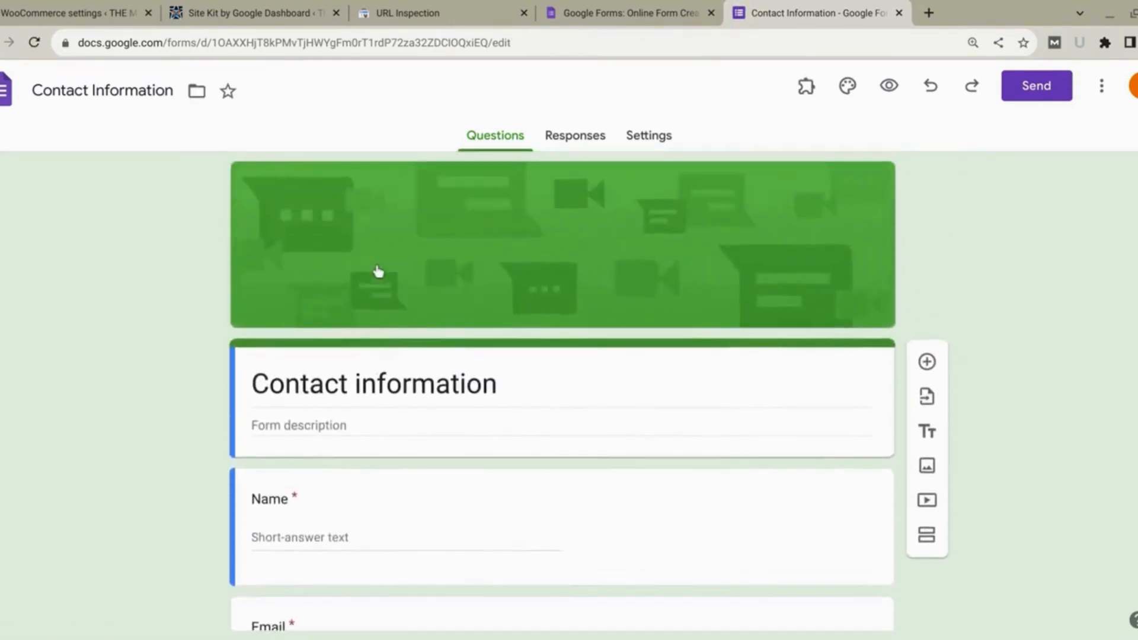
pyautogui.scroll(-2, 379, 272)
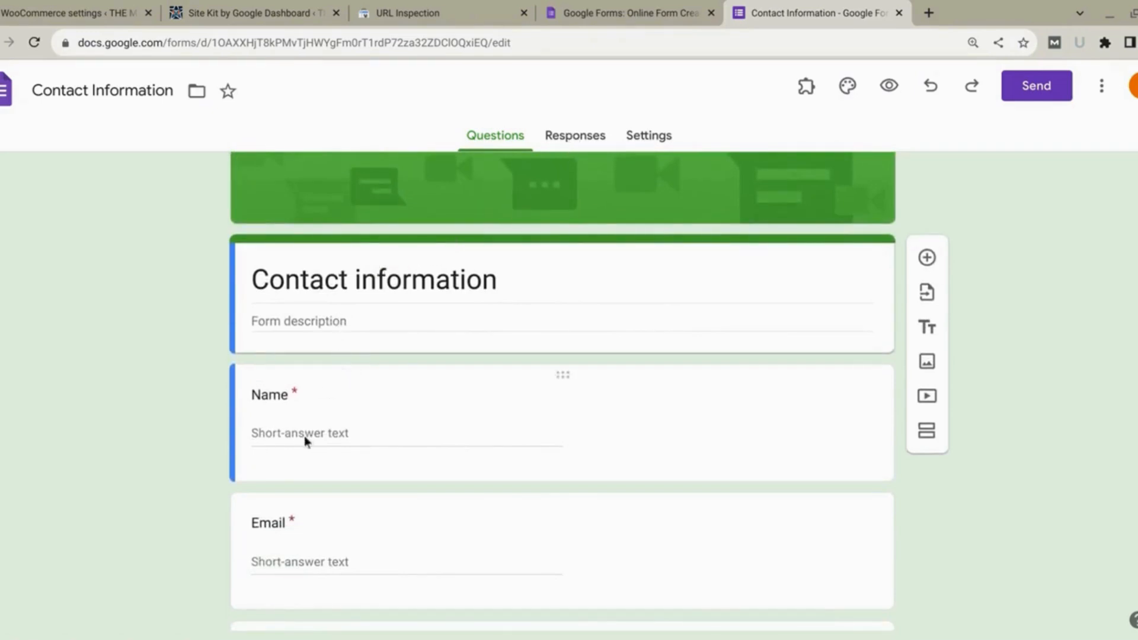
# - Turn the Name question's Required setting off and back on
pyautogui.click(561, 372)
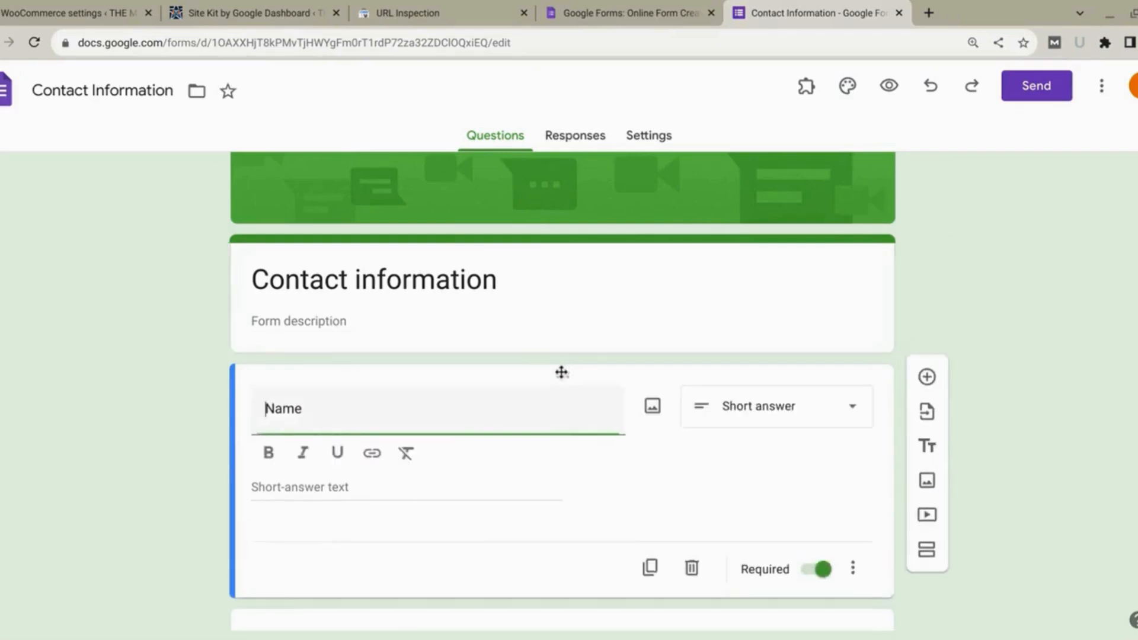
pyautogui.click(811, 577)
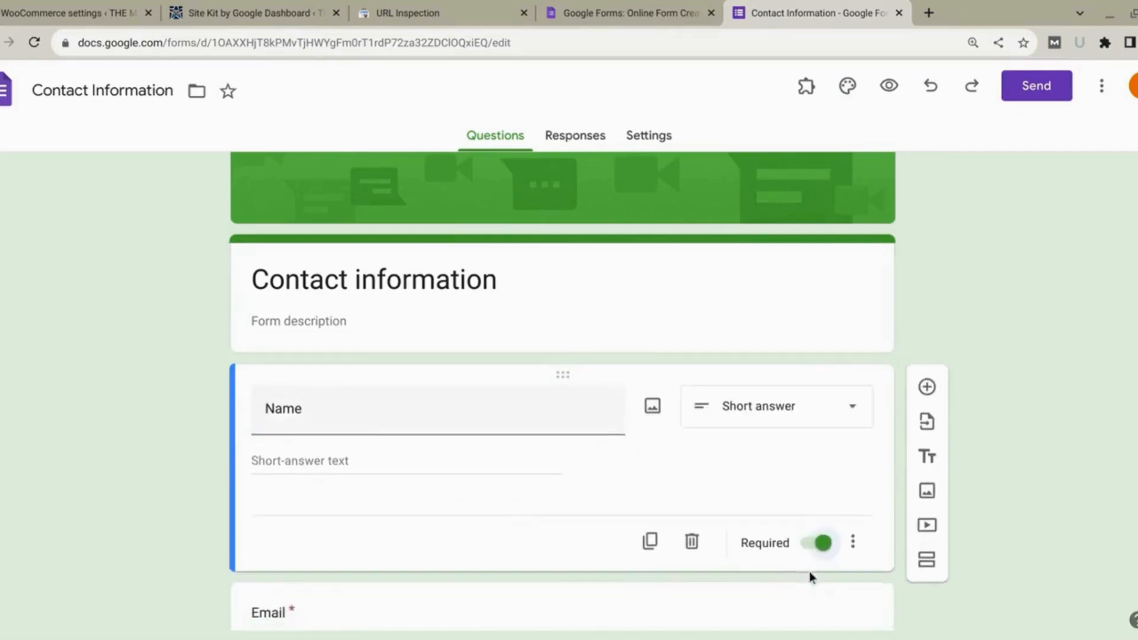
pyautogui.click(820, 543)
pyautogui.click(820, 544)
# - Delete the Comments question at the end of the form, then restore it by undoing the deletion
pyautogui.scroll(-4, 793, 530)
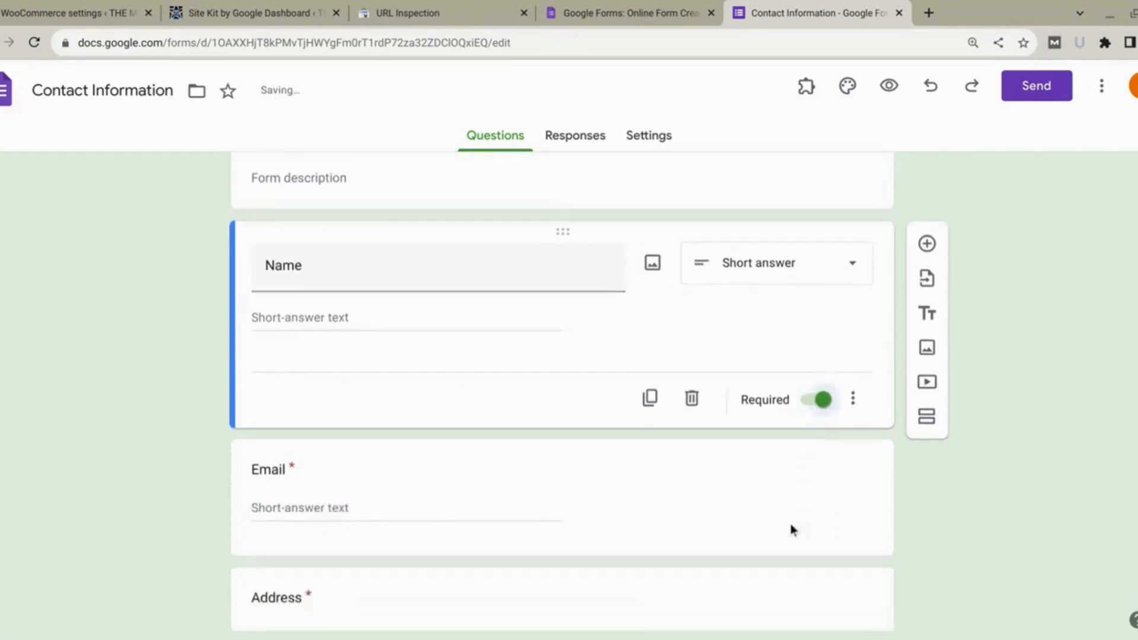
pyautogui.scroll(-5, 793, 530)
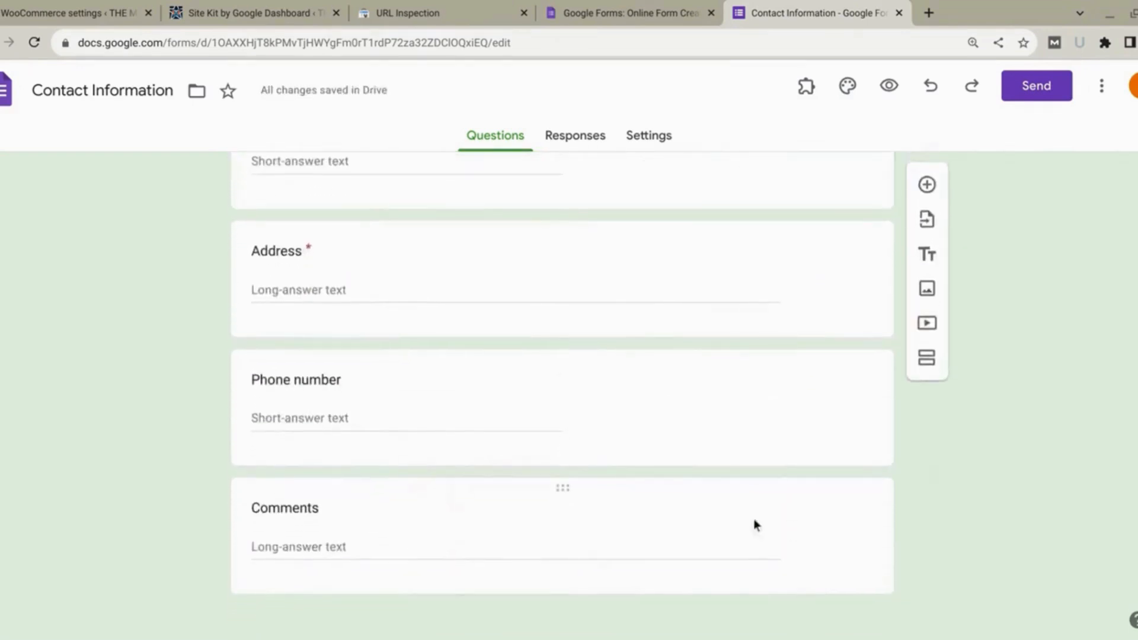
pyautogui.click(572, 486)
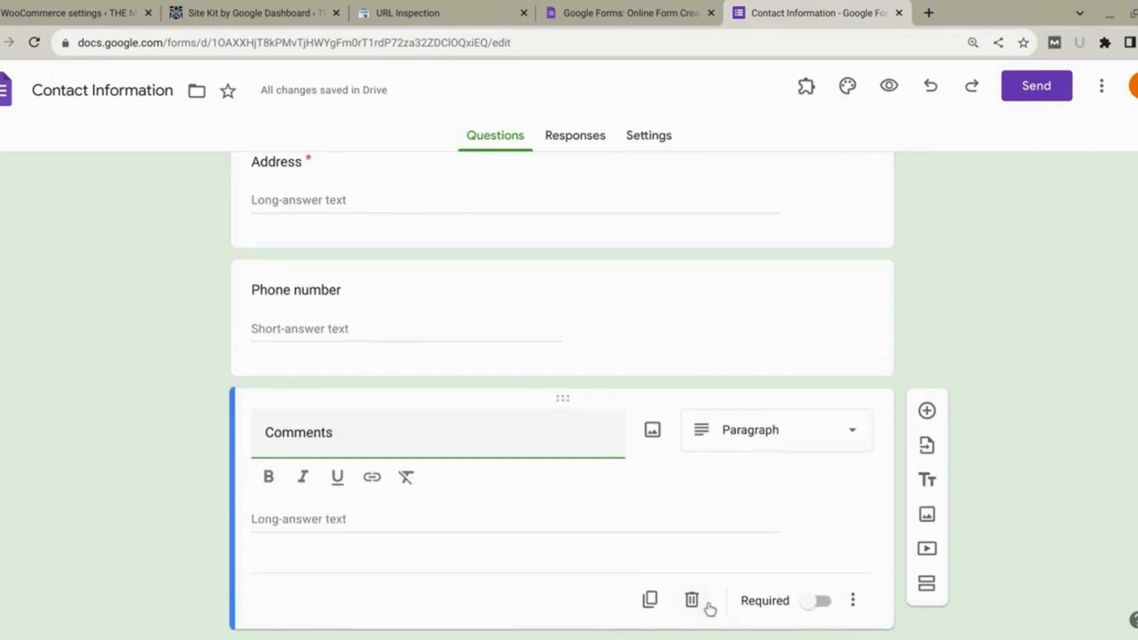
pyautogui.click(694, 601)
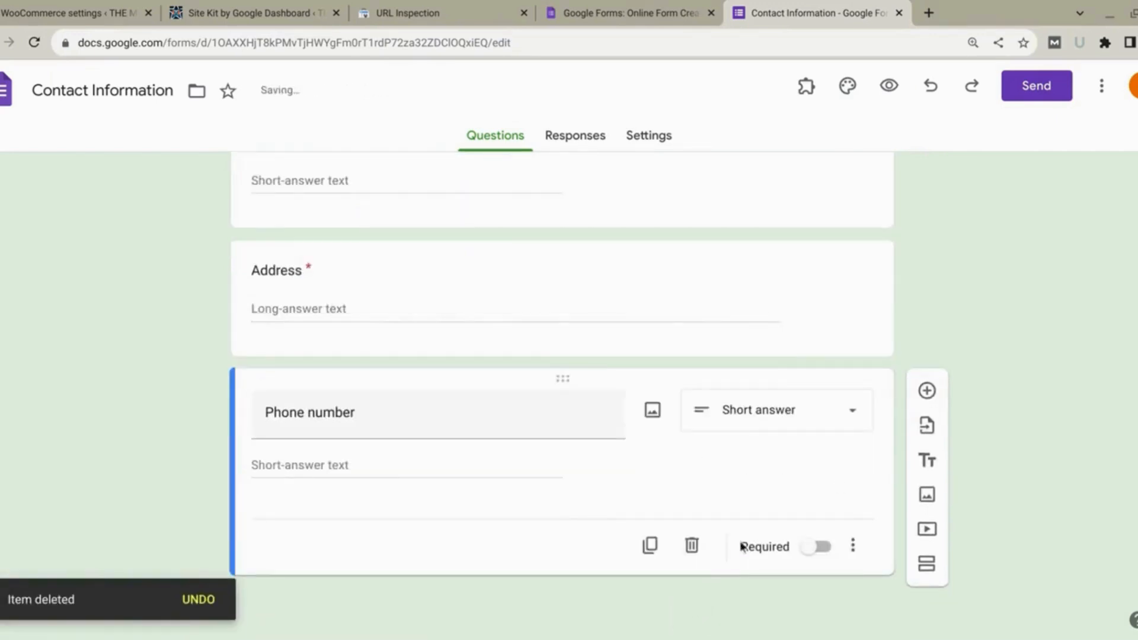
pyautogui.click(203, 604)
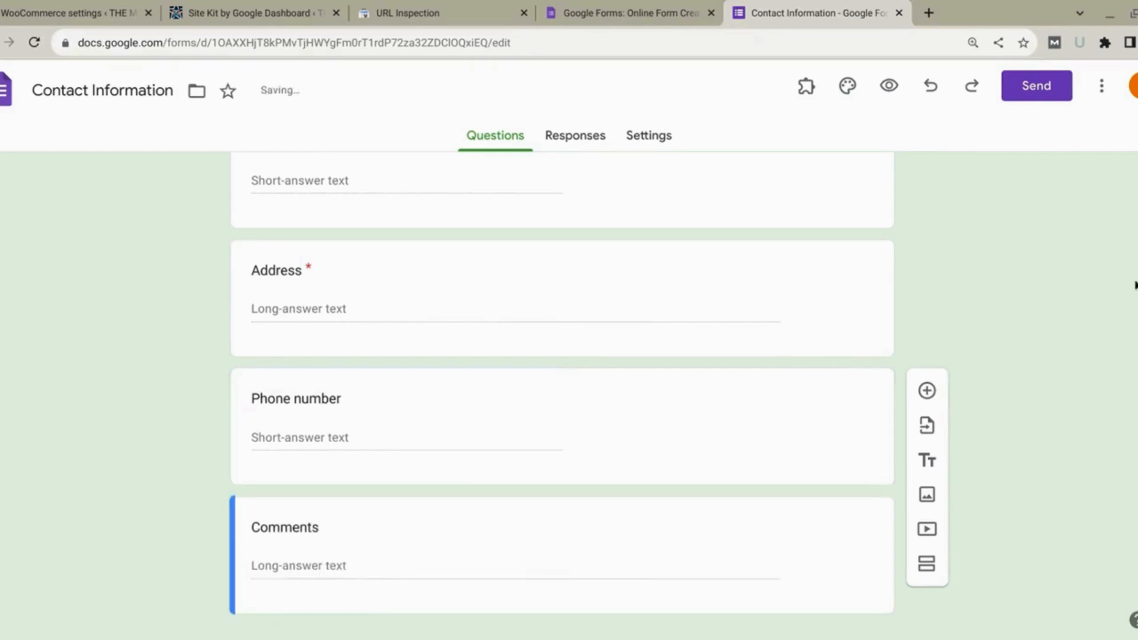
# - Replace the form's heading with "CONTACT DETAILS"
pyautogui.scroll(8, 1135, 285)
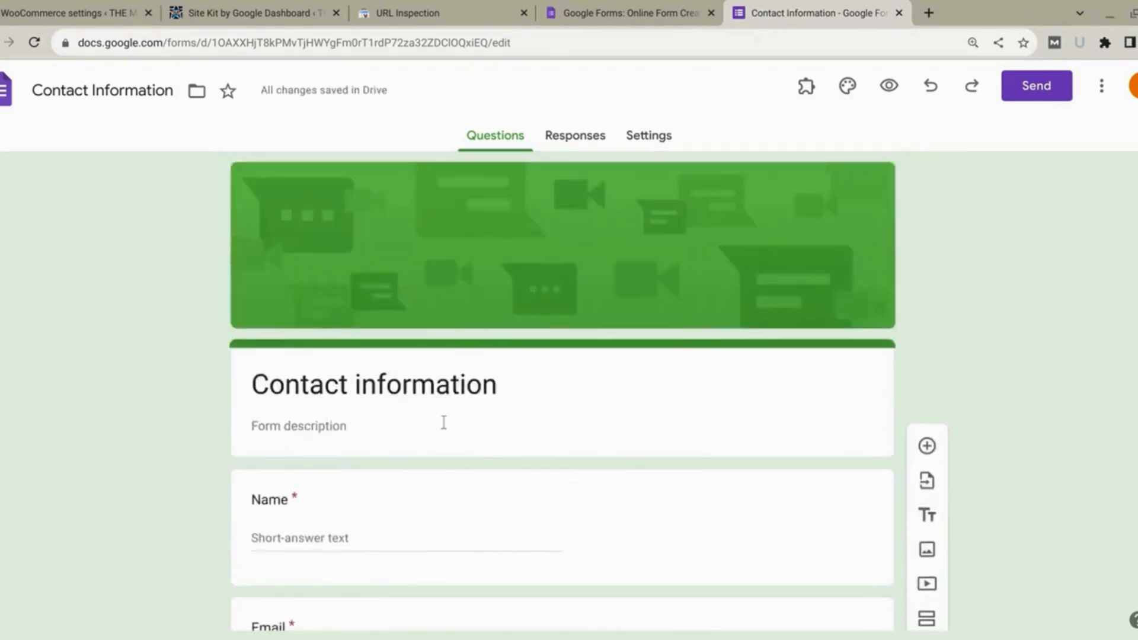
pyautogui.click(469, 391)
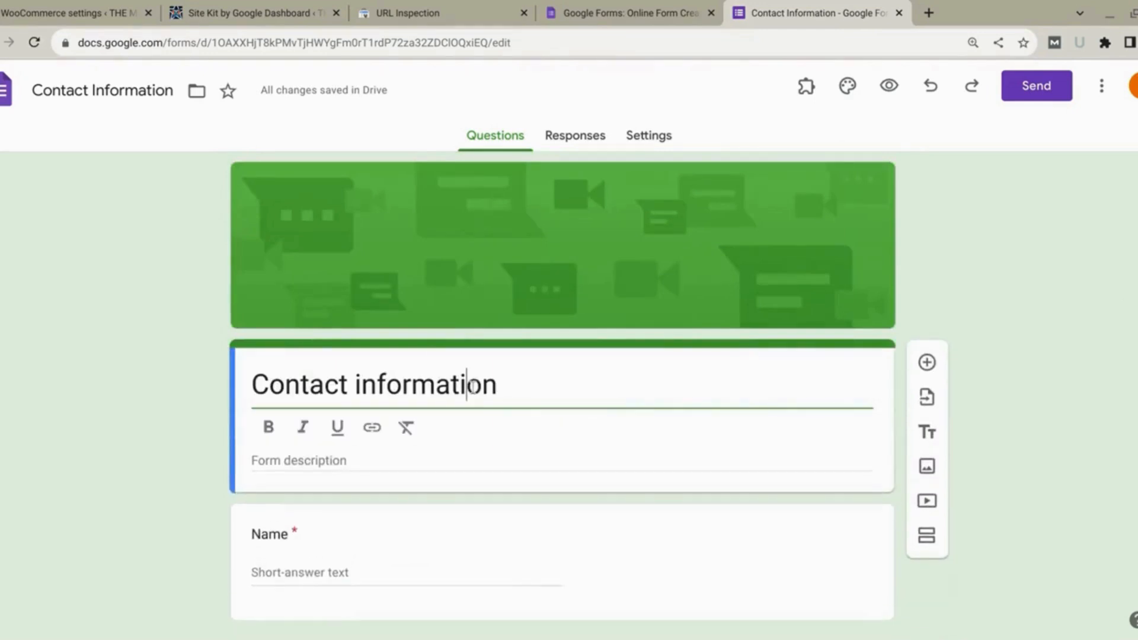
pyautogui.moveTo(519, 390); pyautogui.dragTo(243, 355)
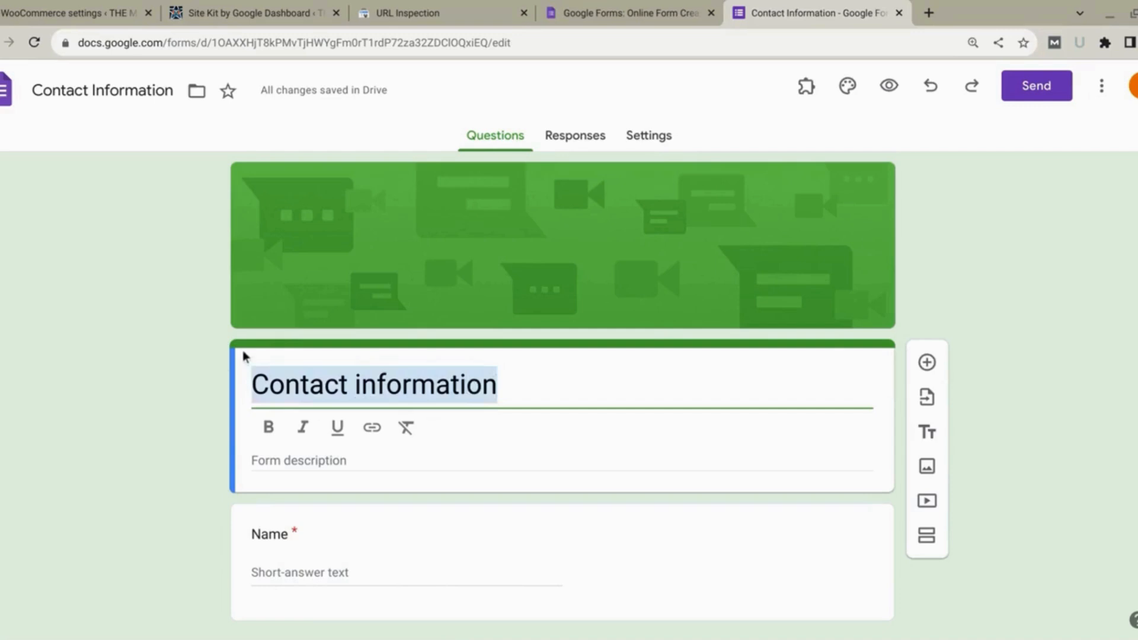
pyautogui.write('CONTACT D')
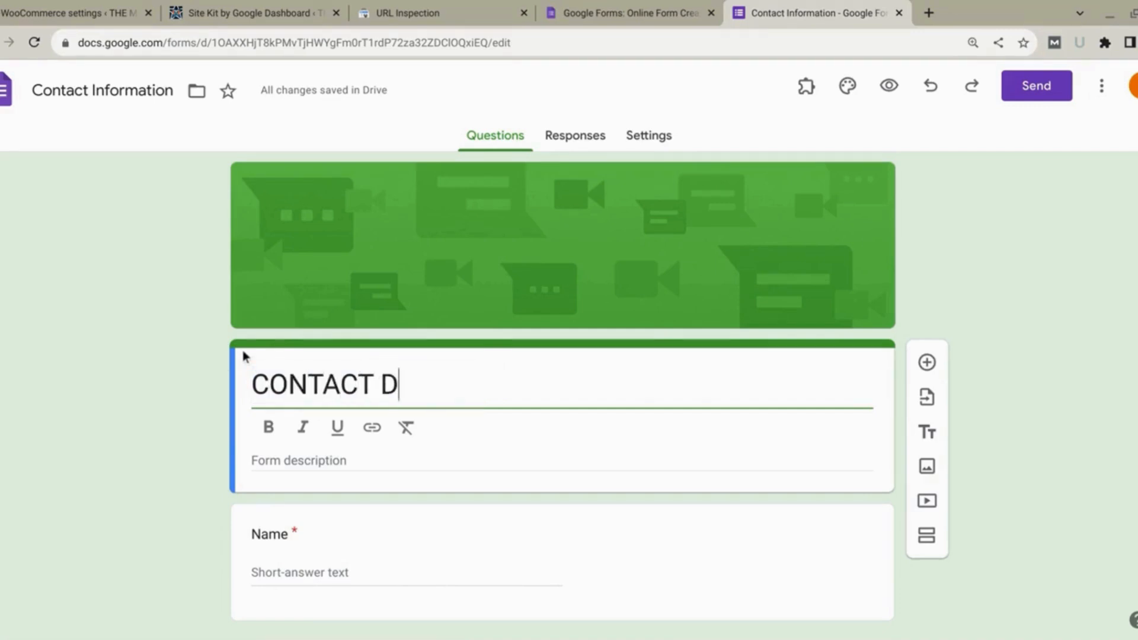
pyautogui.write('ETAILS')
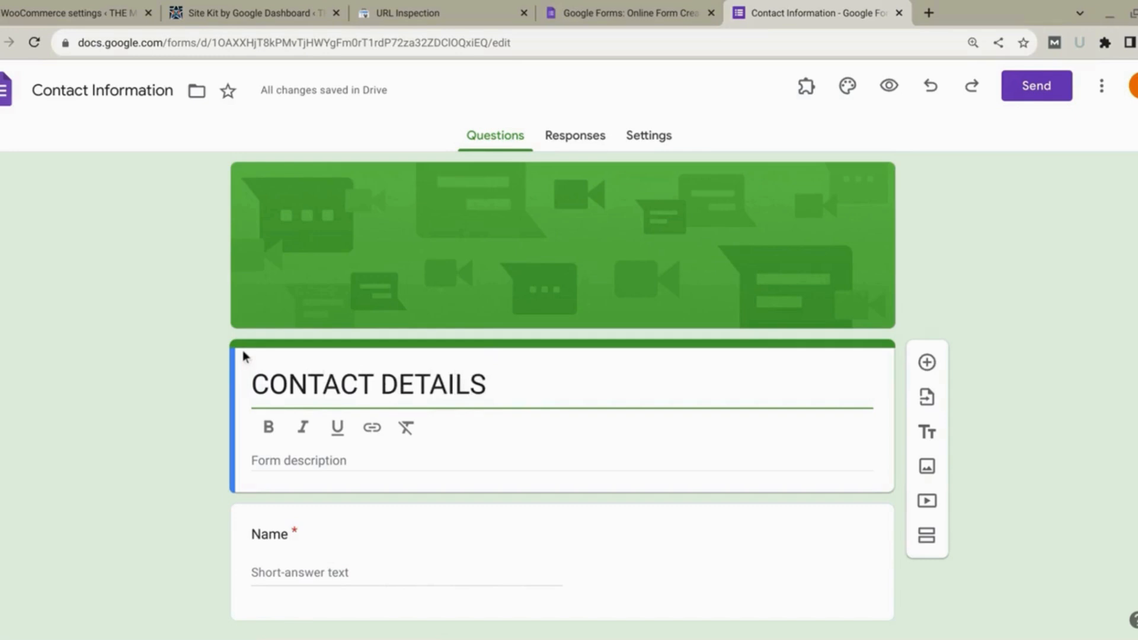
# - Enter the form description "Please fill this form we will reach you soon." below the heading
pyautogui.click(271, 458)
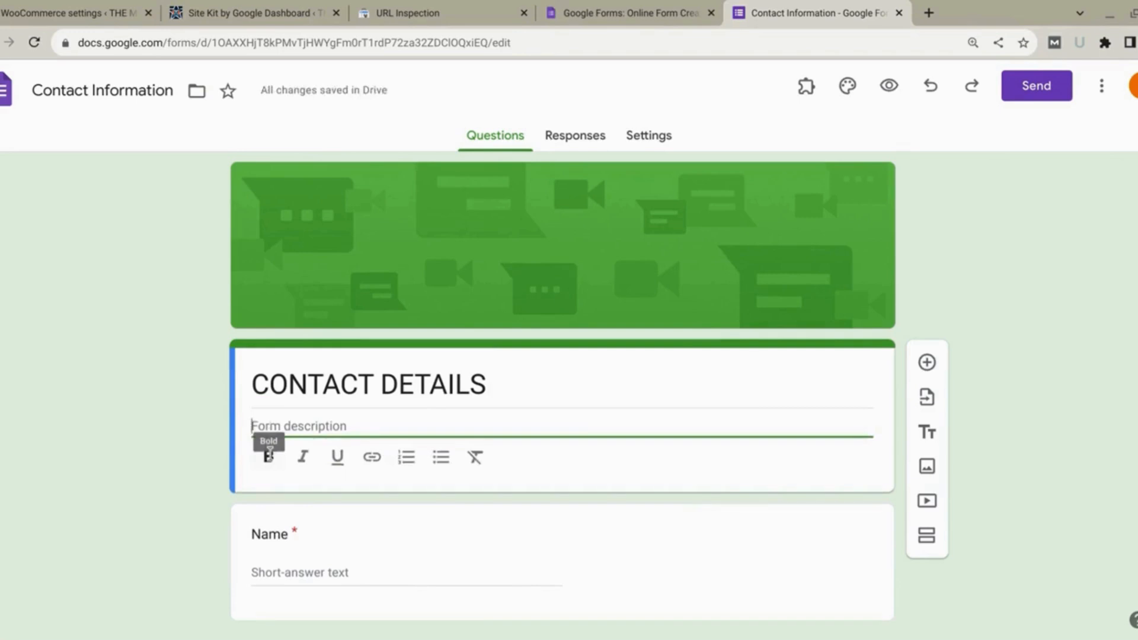
pyautogui.write('PLEASE')
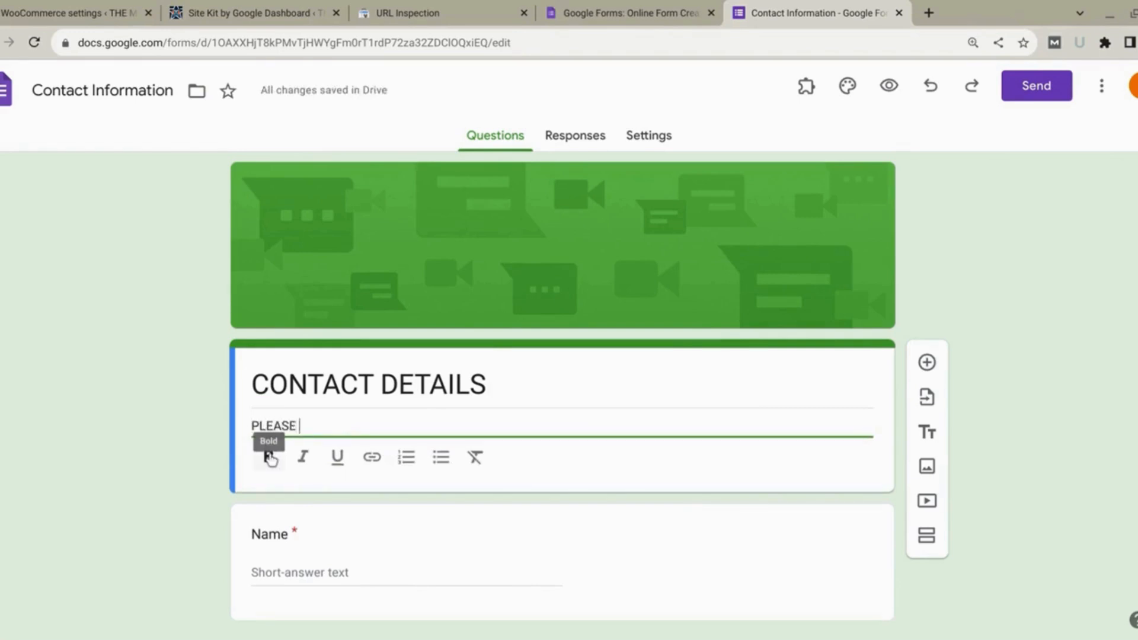
pyautogui.press('BackSpace')
pyautogui.press('BackSpace')
pyautogui.press('BackSpace')
pyautogui.press('BackSpace')
pyautogui.press('BackSpace')
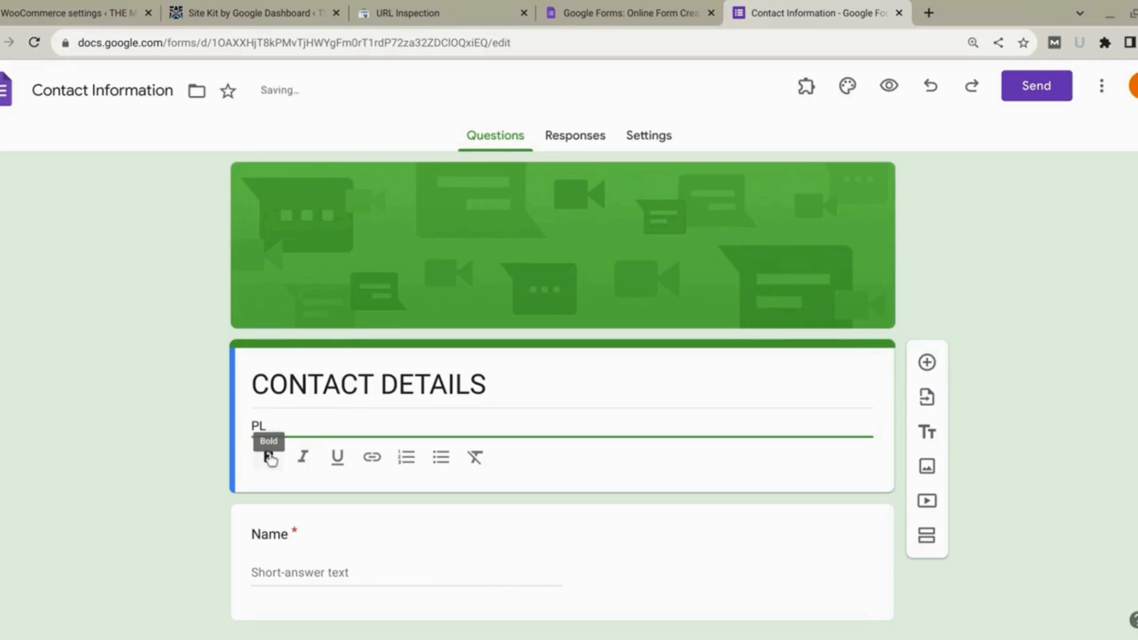
pyautogui.write('lease fill this form')
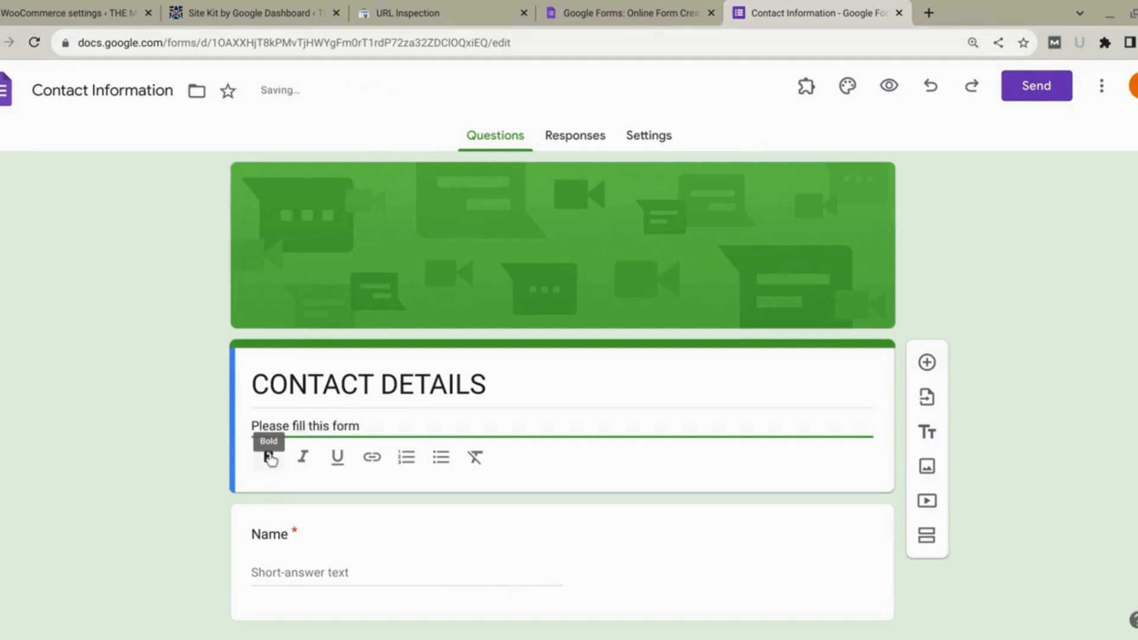
pyautogui.write(' we will re')
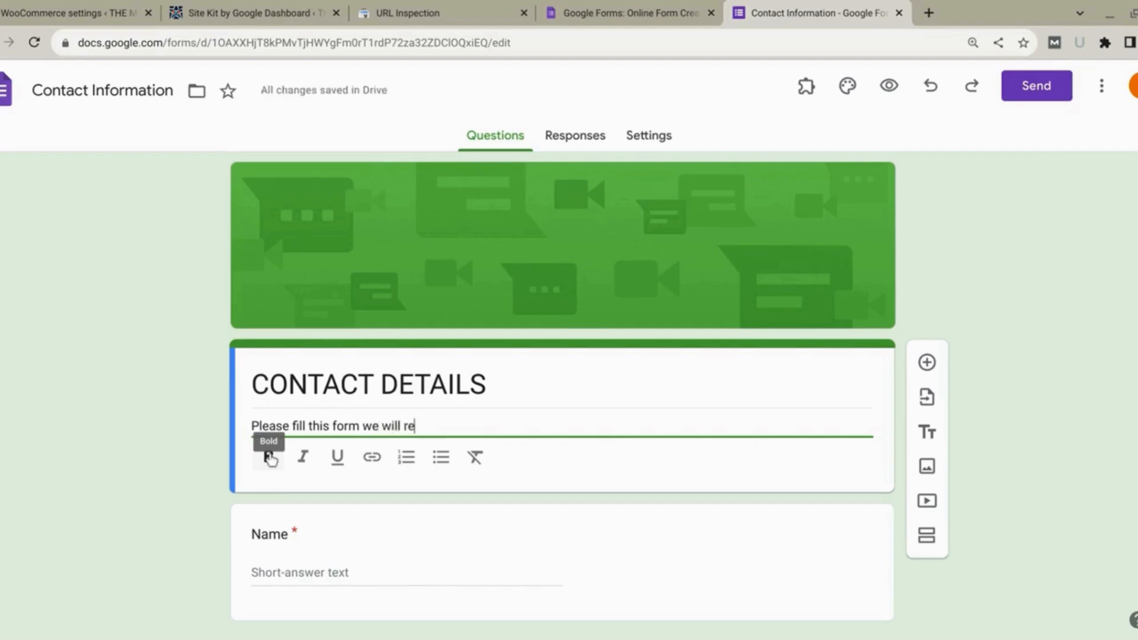
pyautogui.write('ach you soon.')
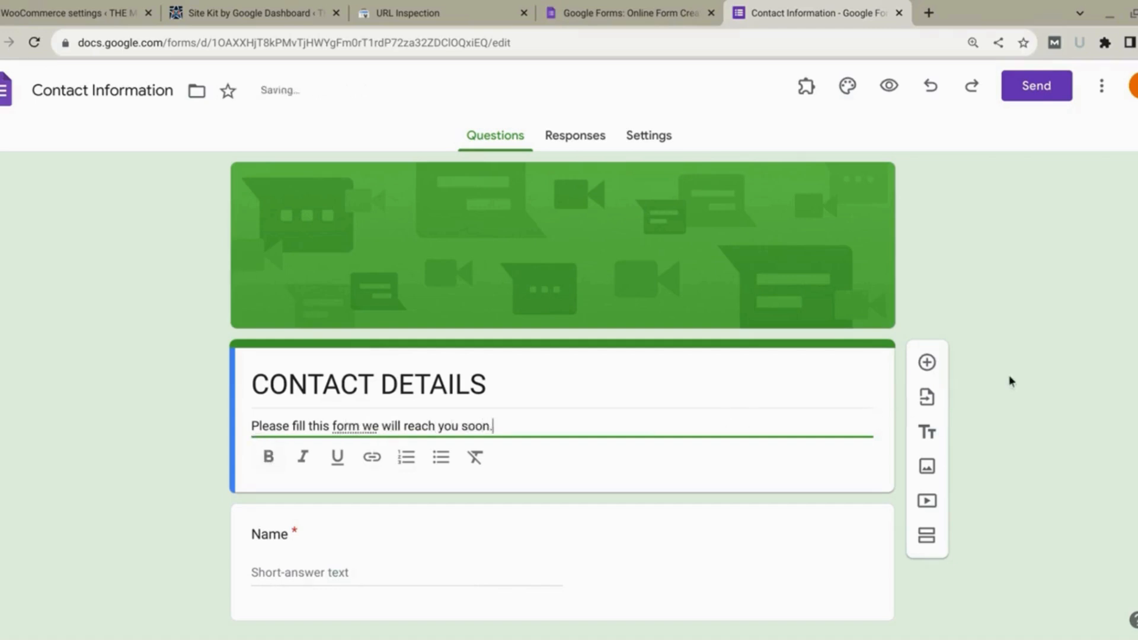
# - View the answer types available for the Name question without choosing another one
pyautogui.scroll(-3, 1012, 385)
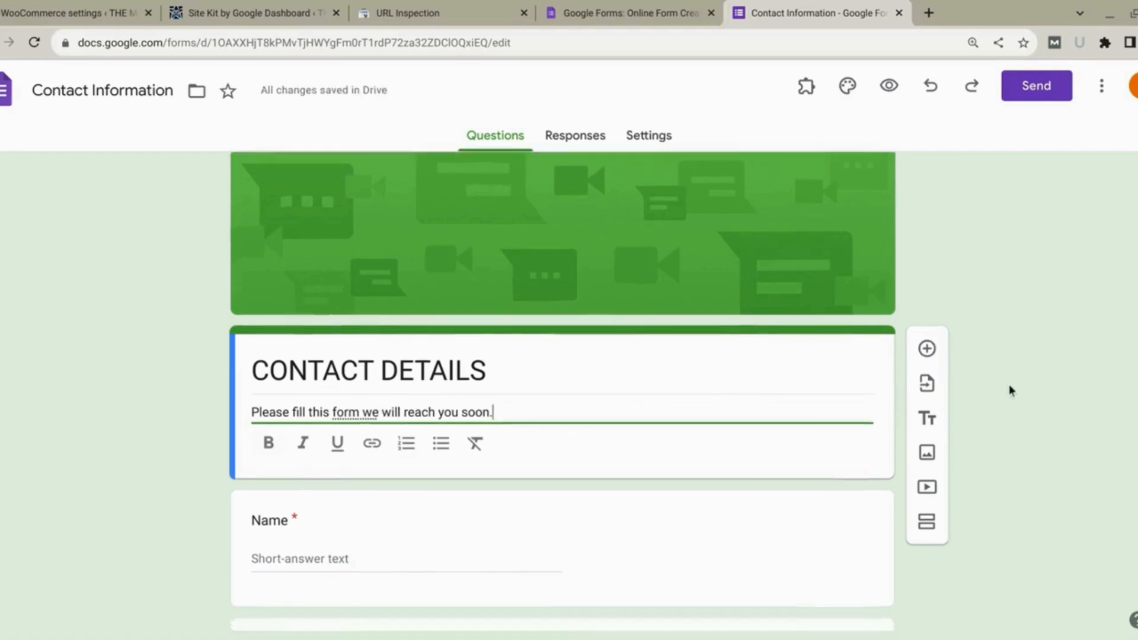
pyautogui.scroll(-1, 1010, 390)
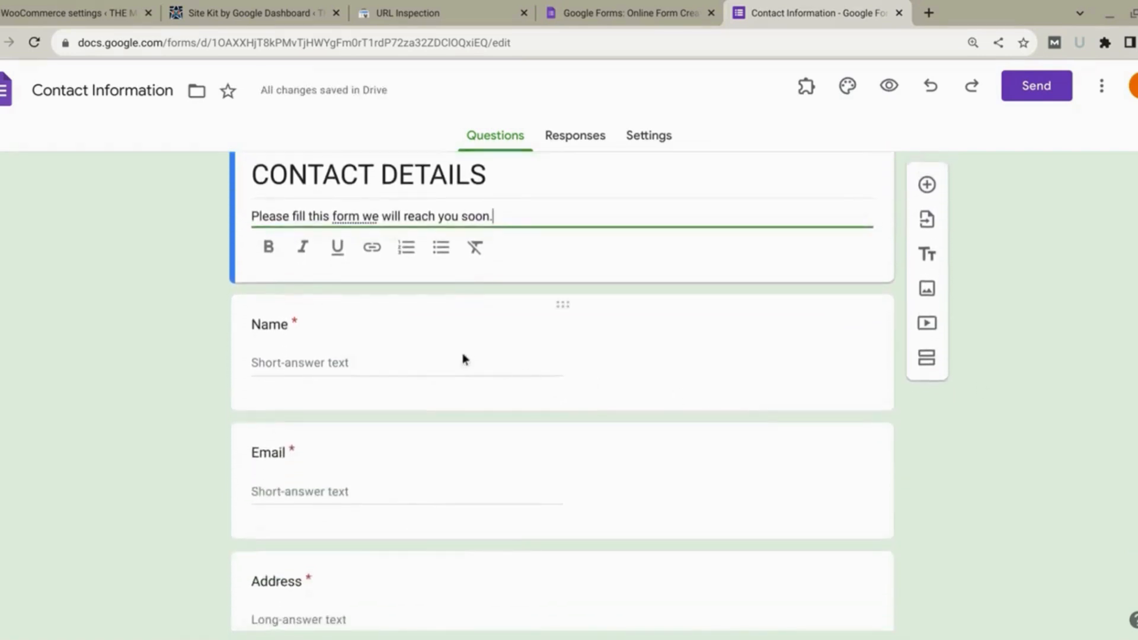
pyautogui.click(440, 363)
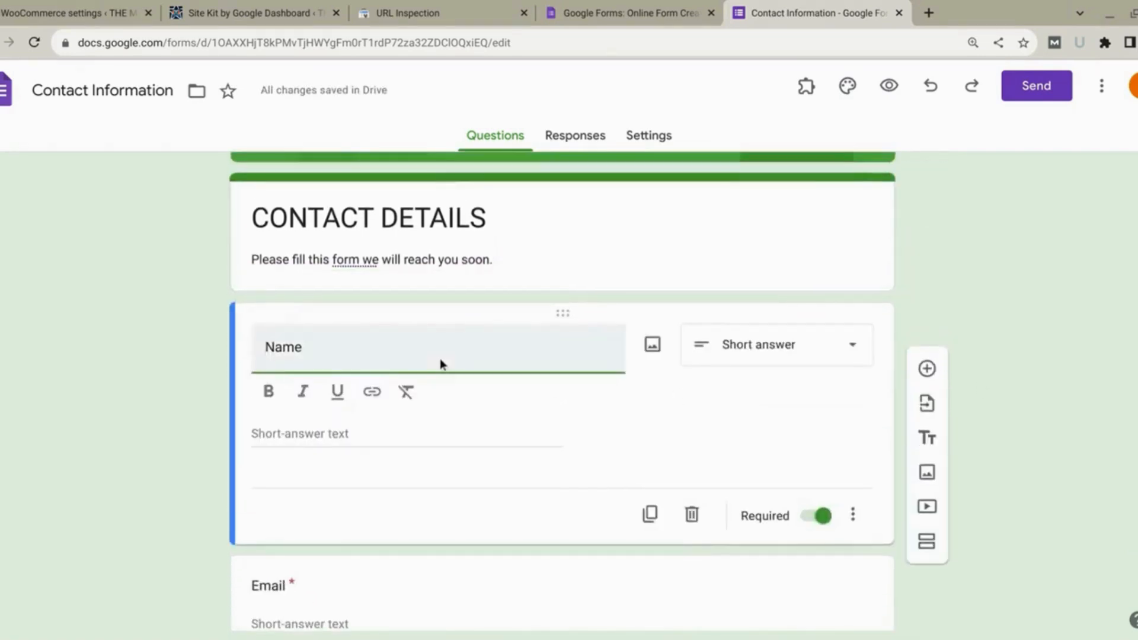
pyautogui.click(800, 350)
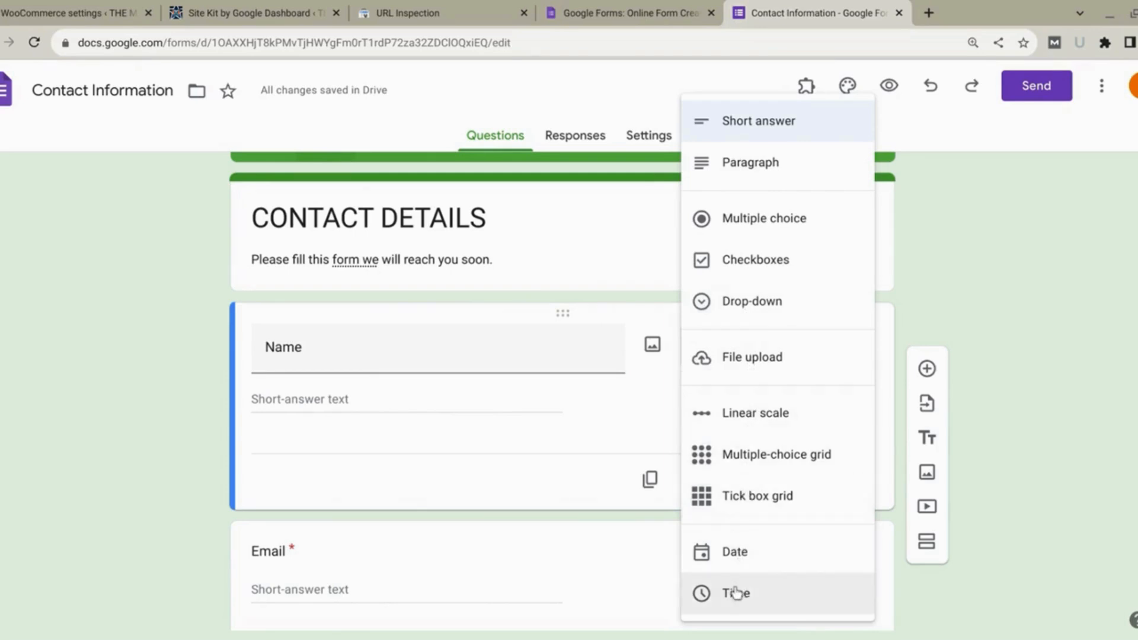
pyautogui.click(617, 576)
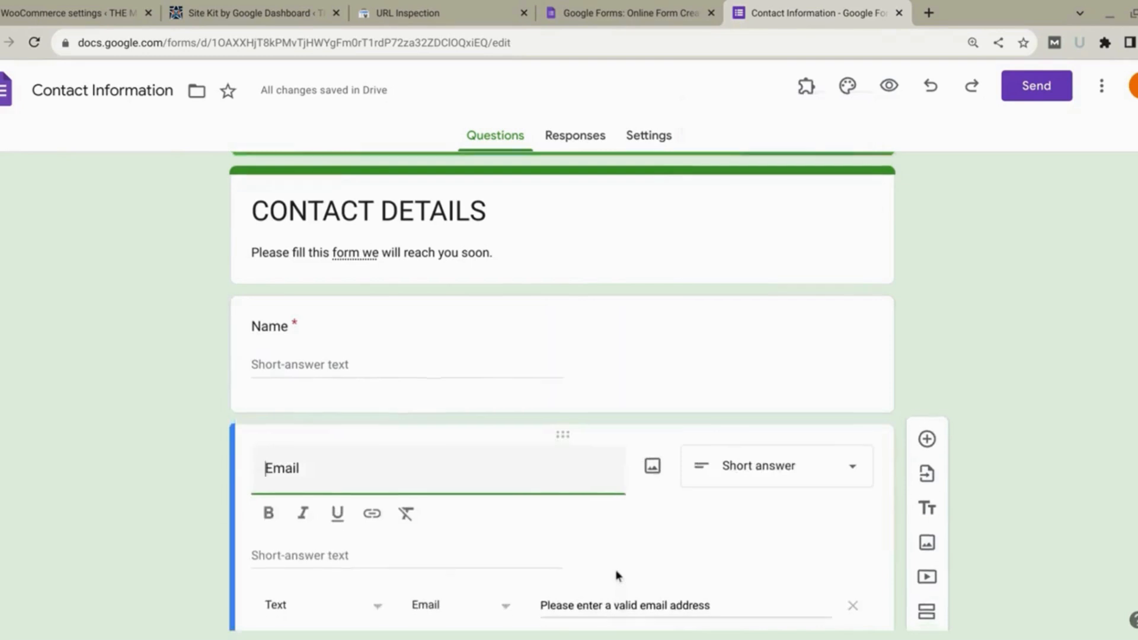
# - Try the File upload answer type on the Email question and cancel the change
pyautogui.click(804, 310)
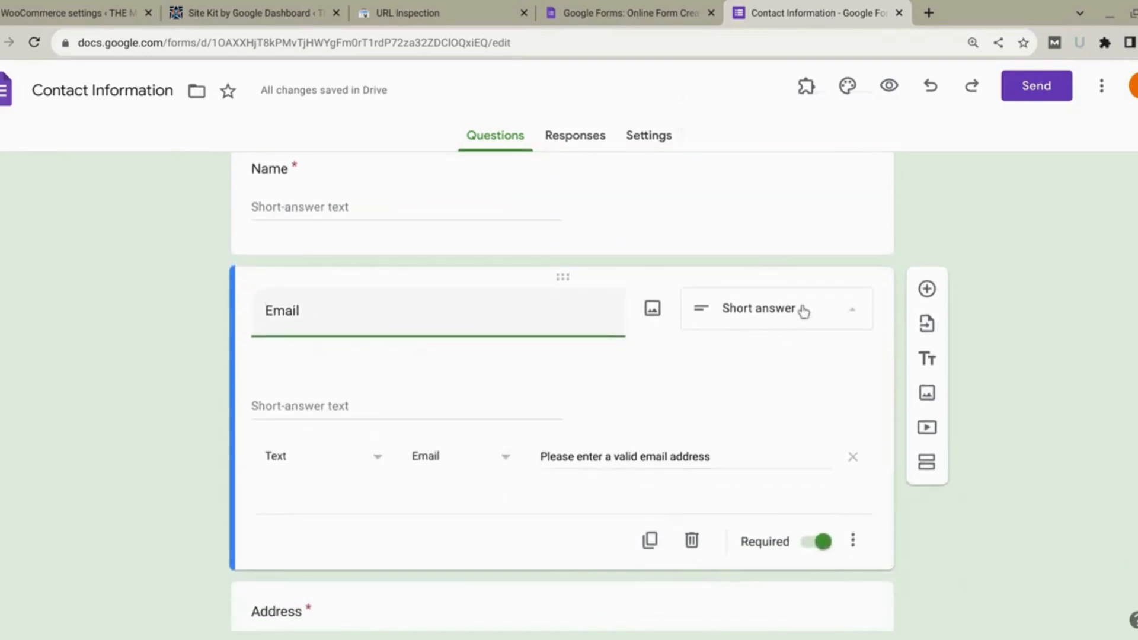
pyautogui.click(765, 359)
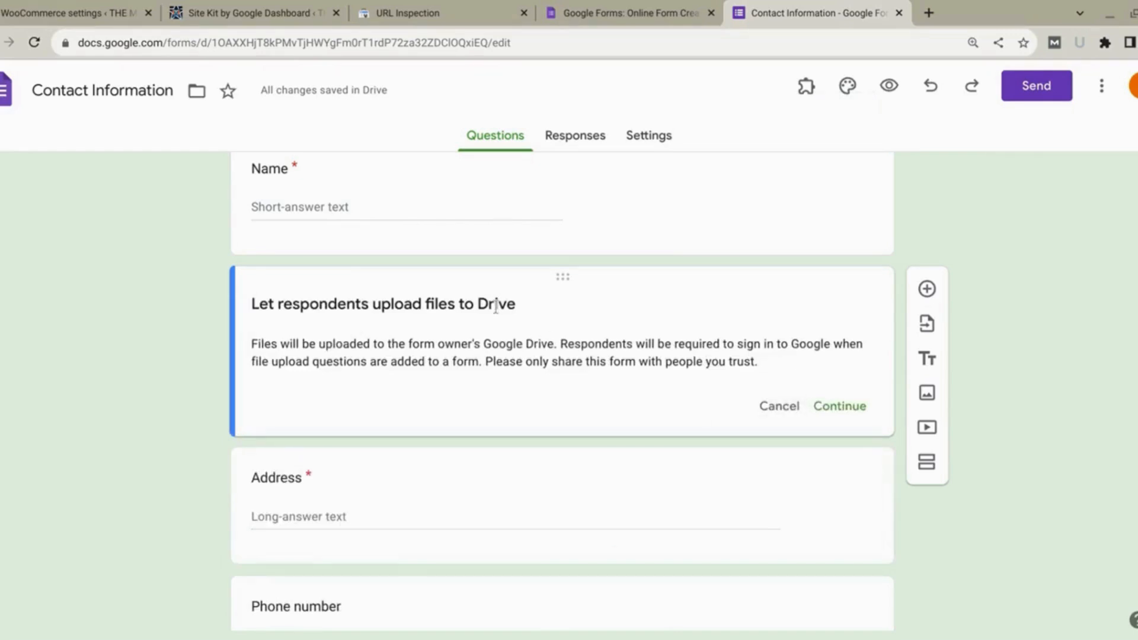
pyautogui.click(780, 407)
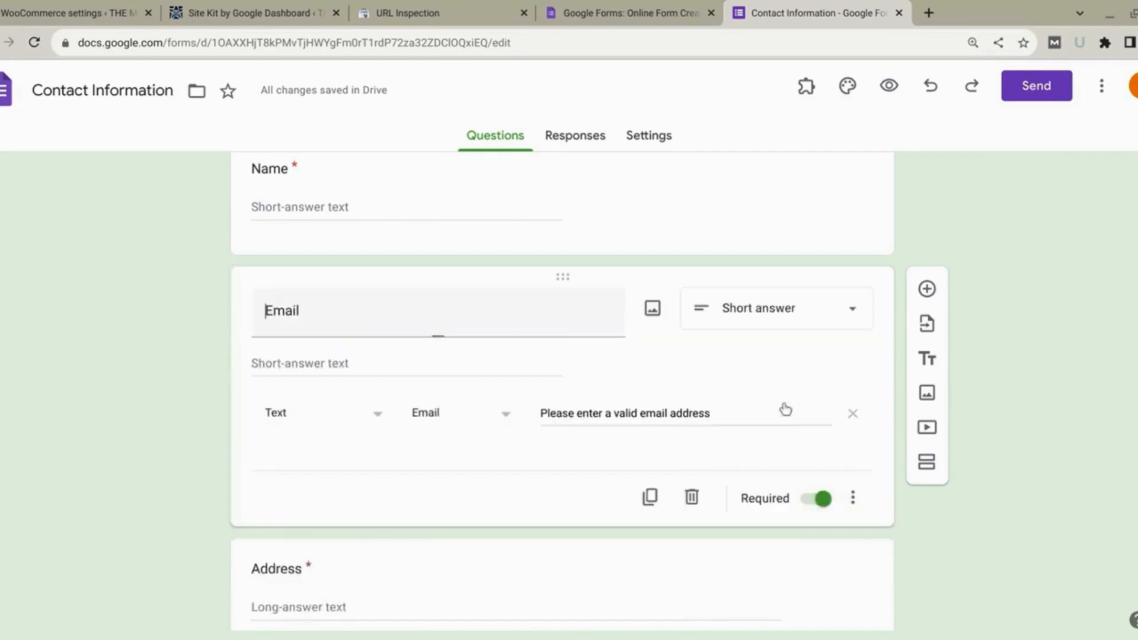
# - Change the Email question's answer type to Checkboxes and name its first option "Business email"
pyautogui.click(802, 307)
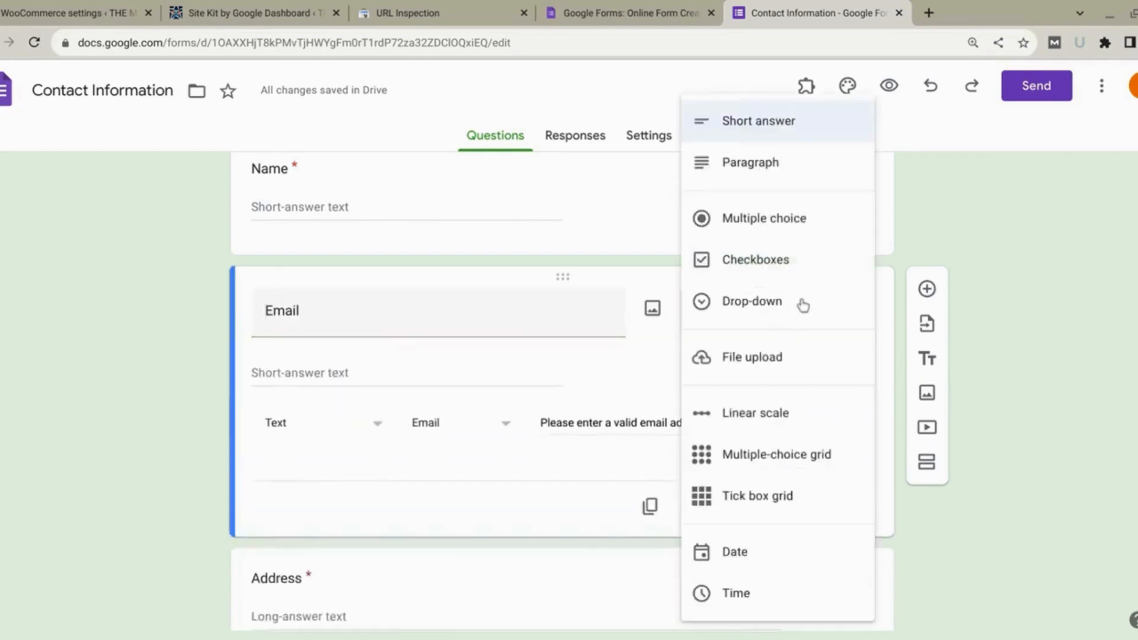
pyautogui.click(788, 259)
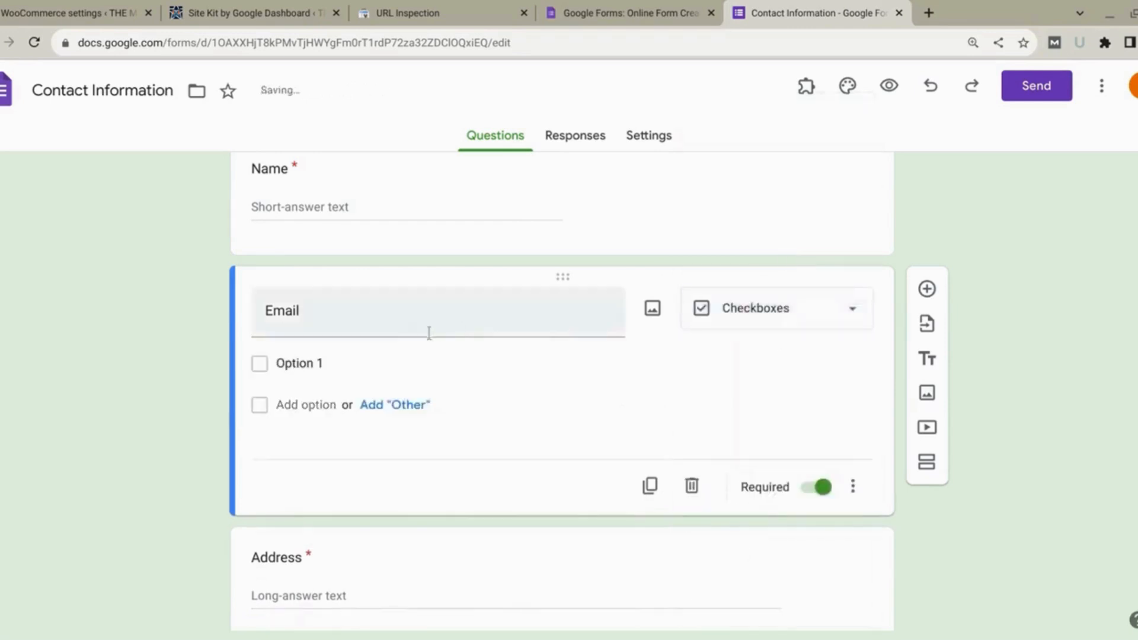
pyautogui.click(284, 361)
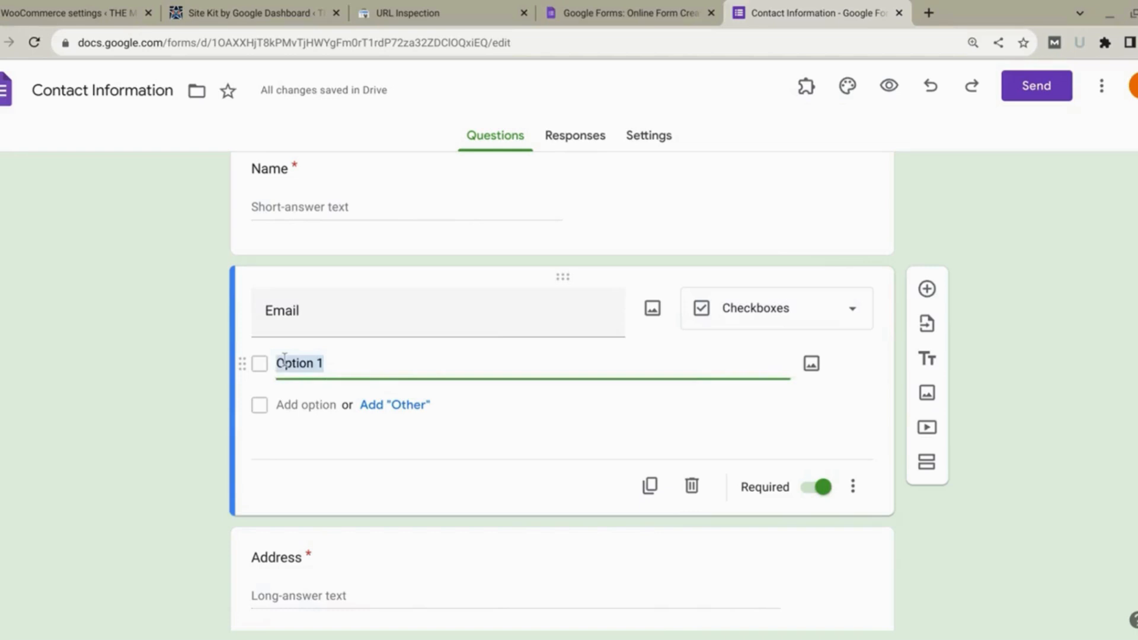
pyautogui.write('Business ')
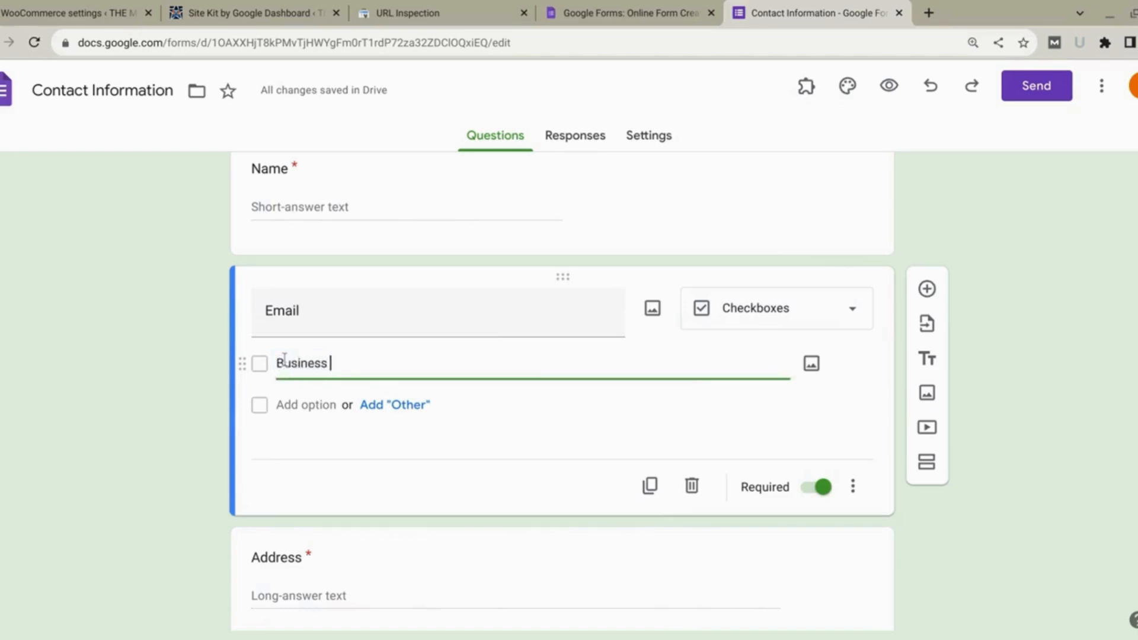
pyautogui.write('email')
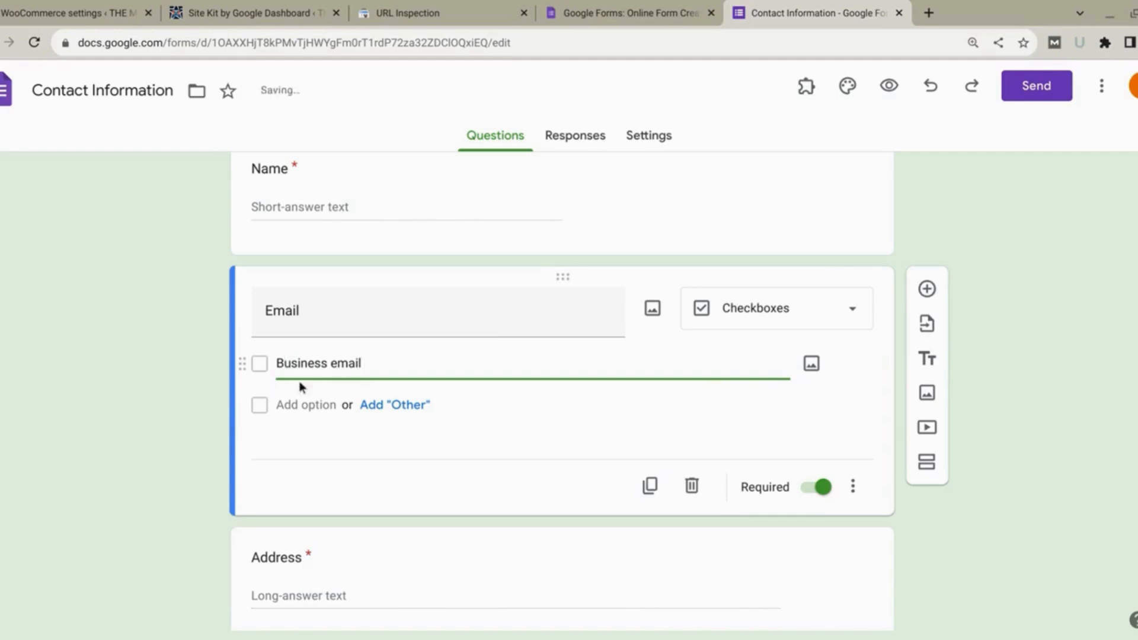
# - Add and remove an "Other" option on the Email question, and enter "Personal email" as its second option
pyautogui.click(393, 405)
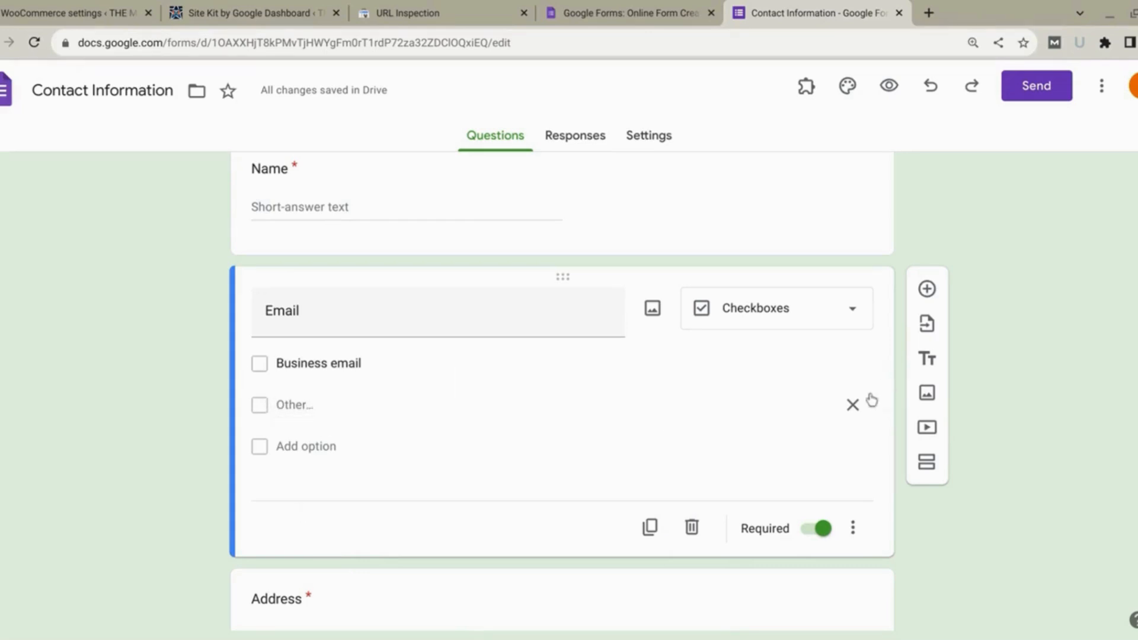
pyautogui.click(854, 406)
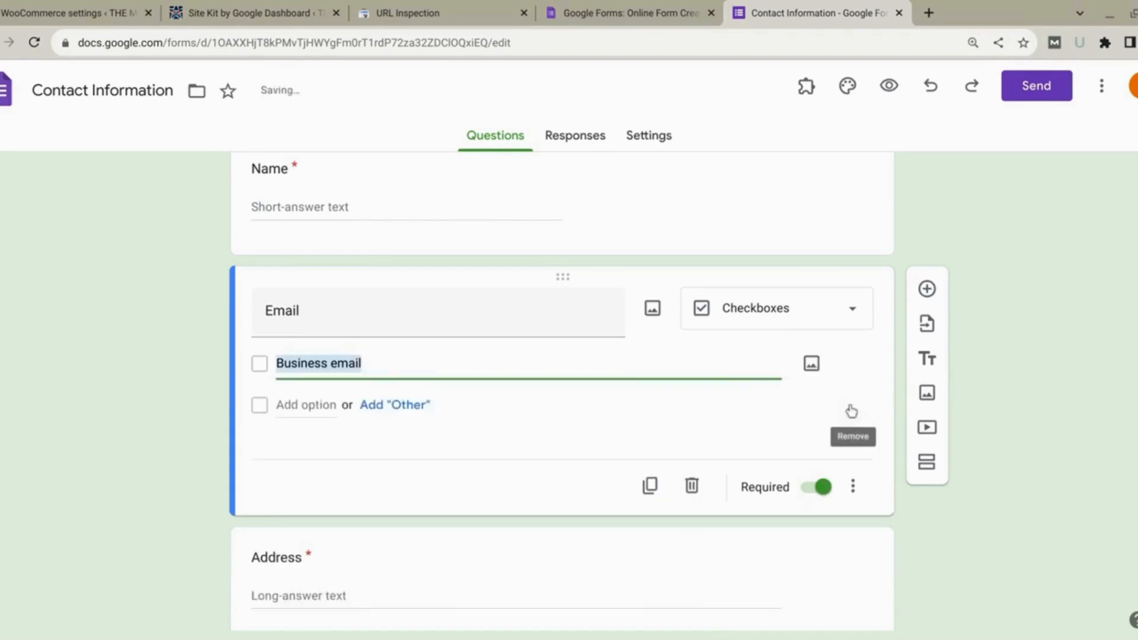
pyautogui.click(314, 406)
pyautogui.press('BackSpace')
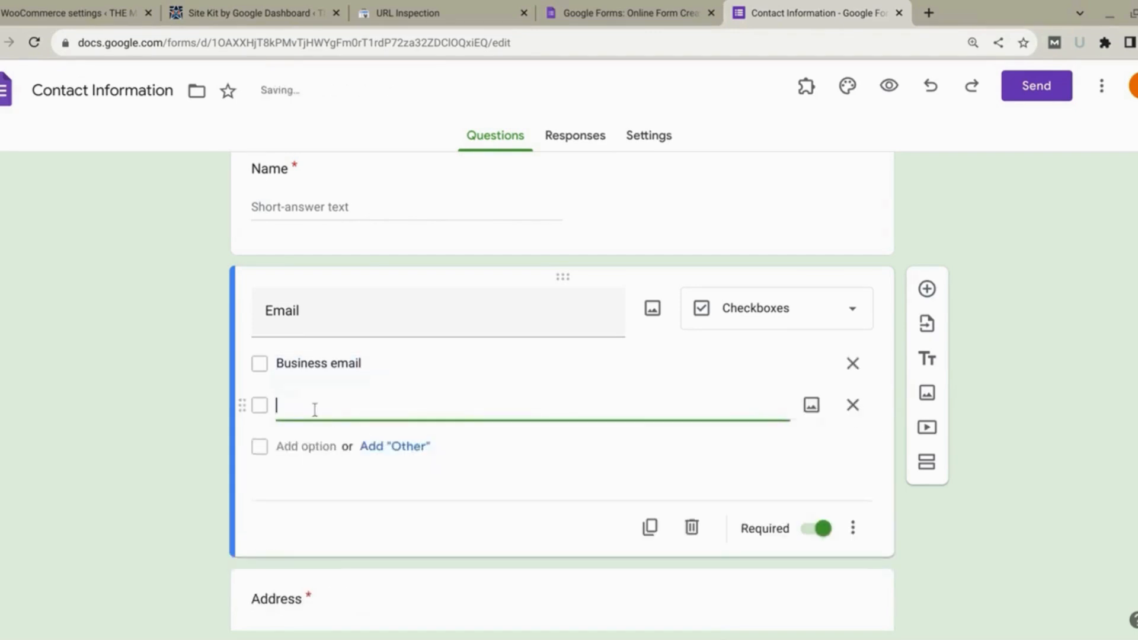
pyautogui.write('Personal email')
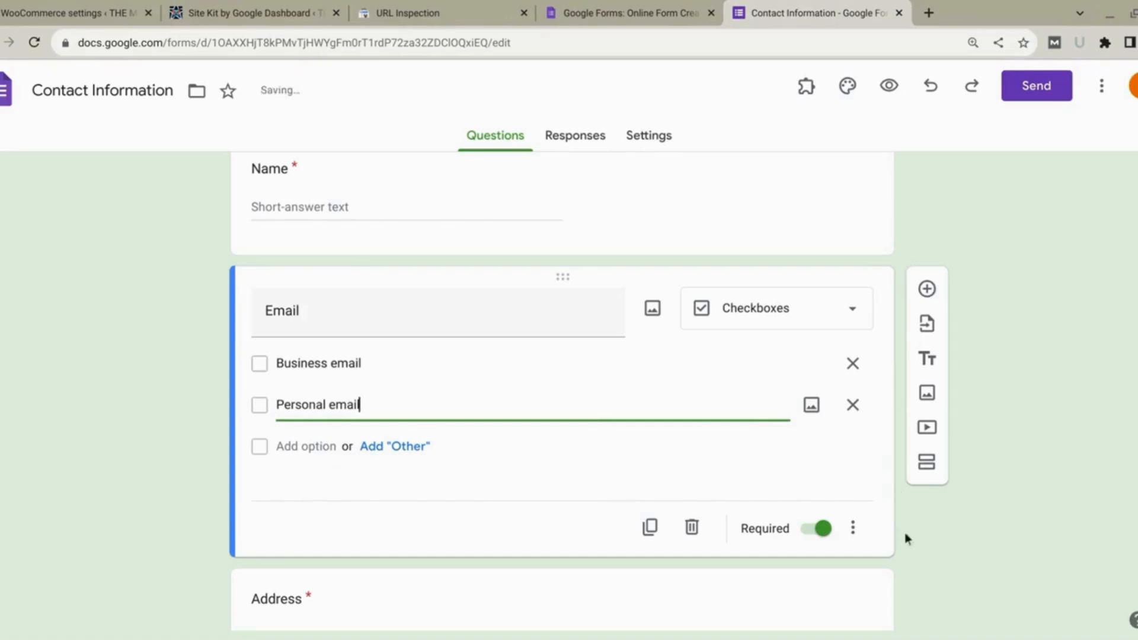
# - Set the Email question's answer type back to Short answer
pyautogui.scroll(-2, 801, 580)
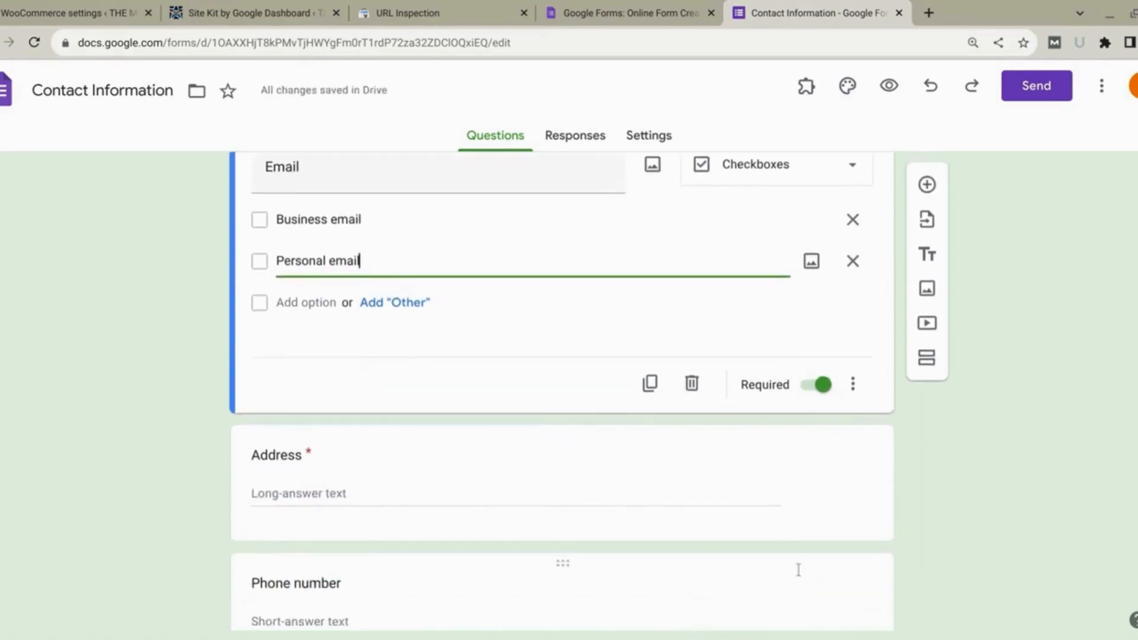
pyautogui.click(785, 487)
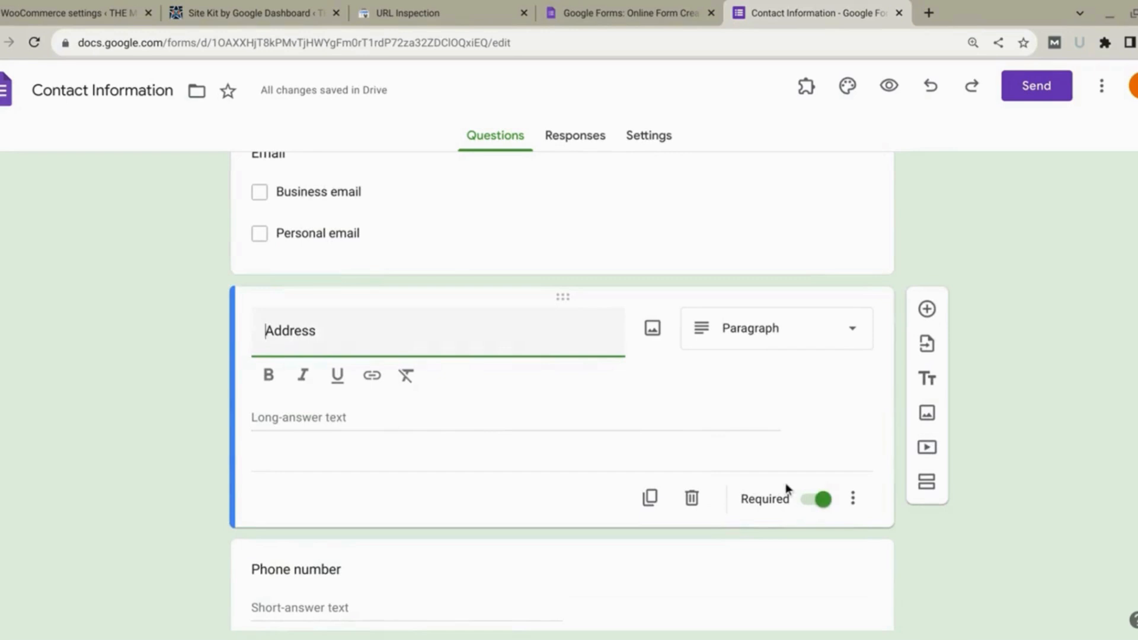
pyautogui.scroll(2, 787, 489)
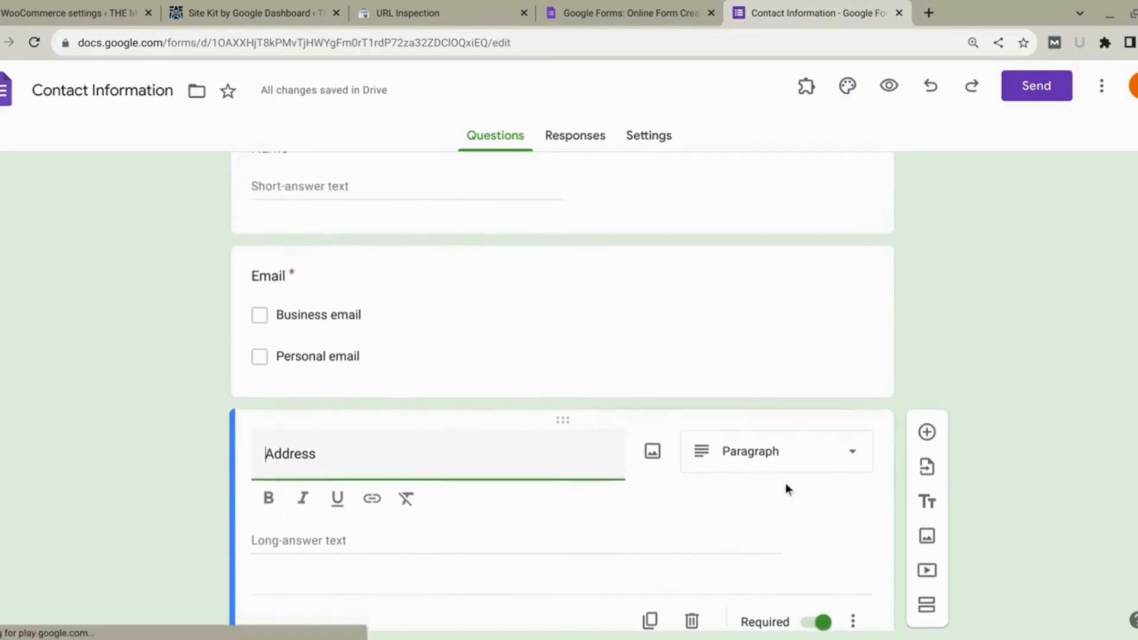
pyautogui.scroll(-1, 787, 489)
pyautogui.scroll(1, 787, 489)
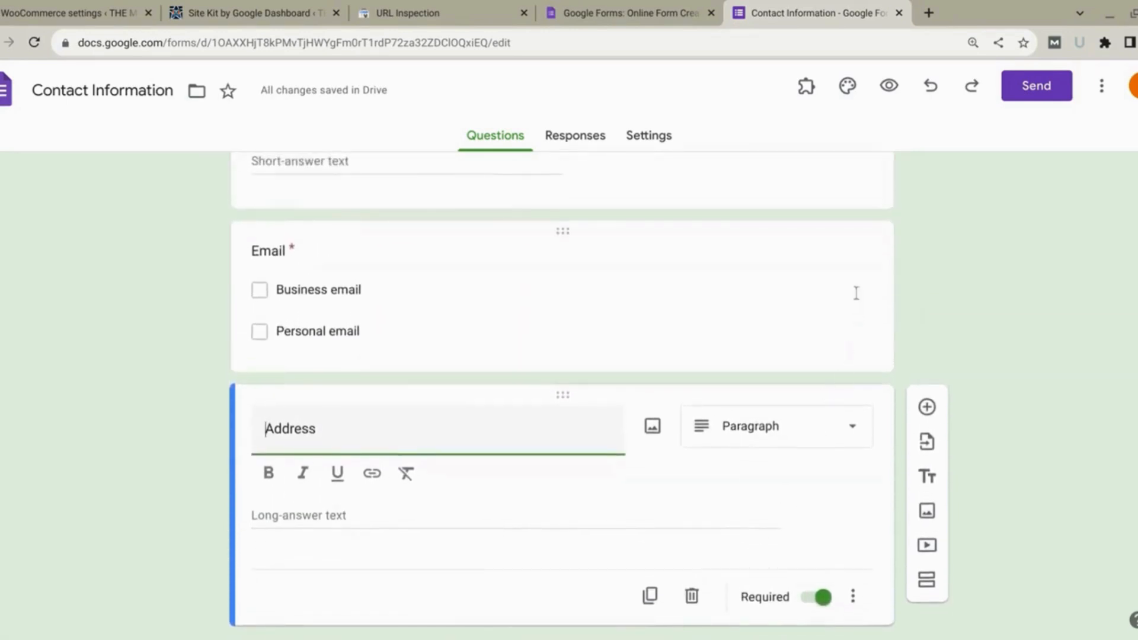
pyautogui.click(855, 290)
pyautogui.click(833, 267)
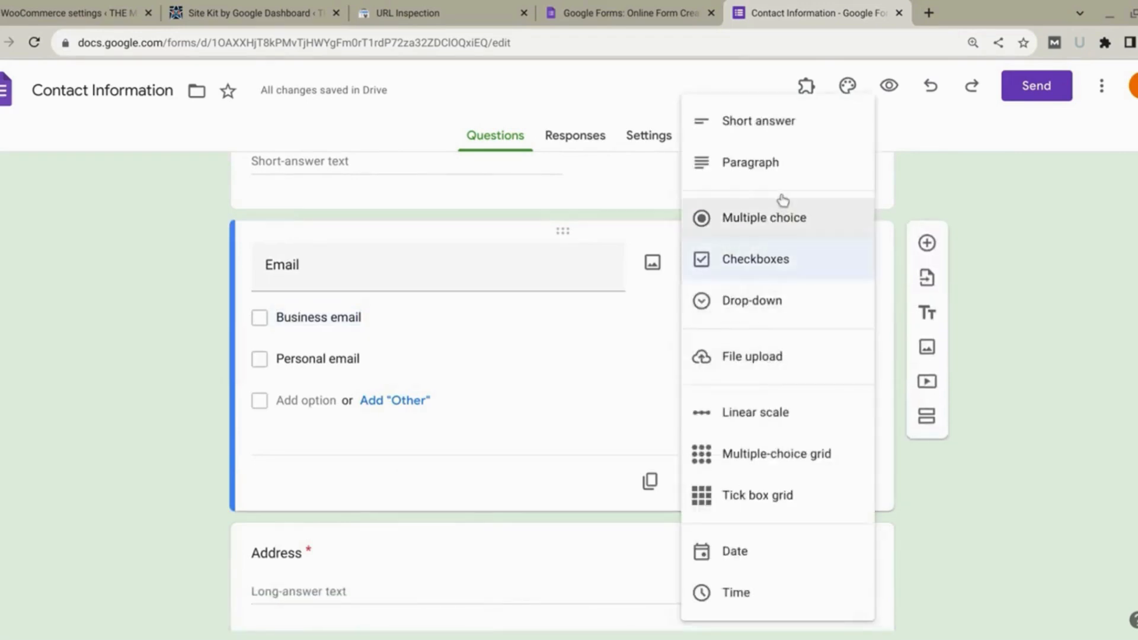
pyautogui.click(793, 124)
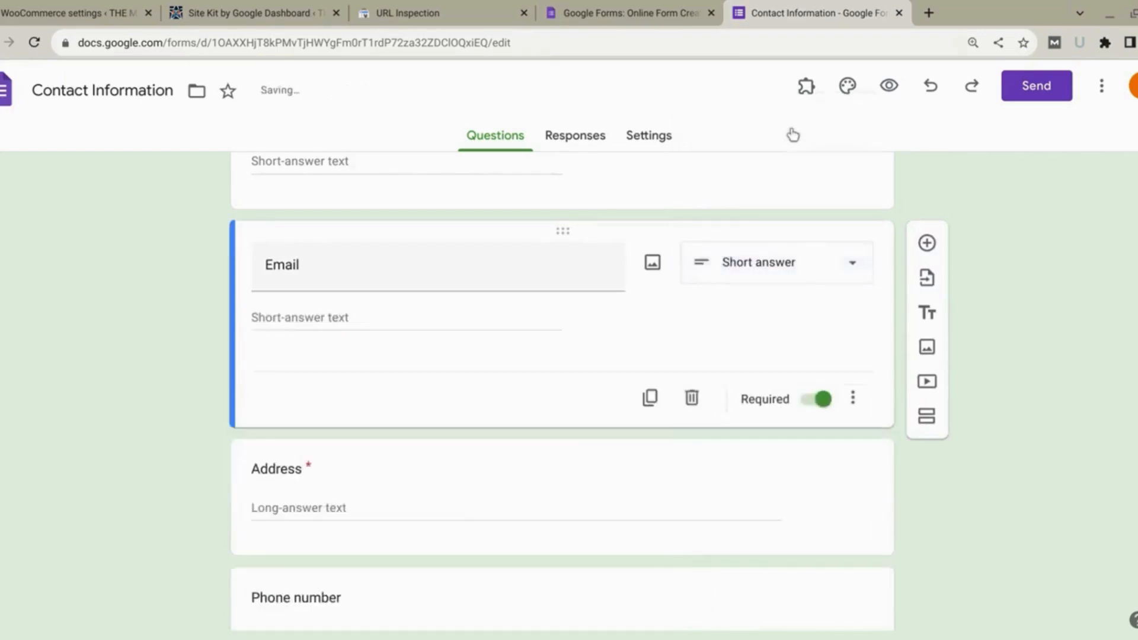
# - Insert a title and description block below the Email question and undo the insertion
pyautogui.scroll(-4, 819, 257)
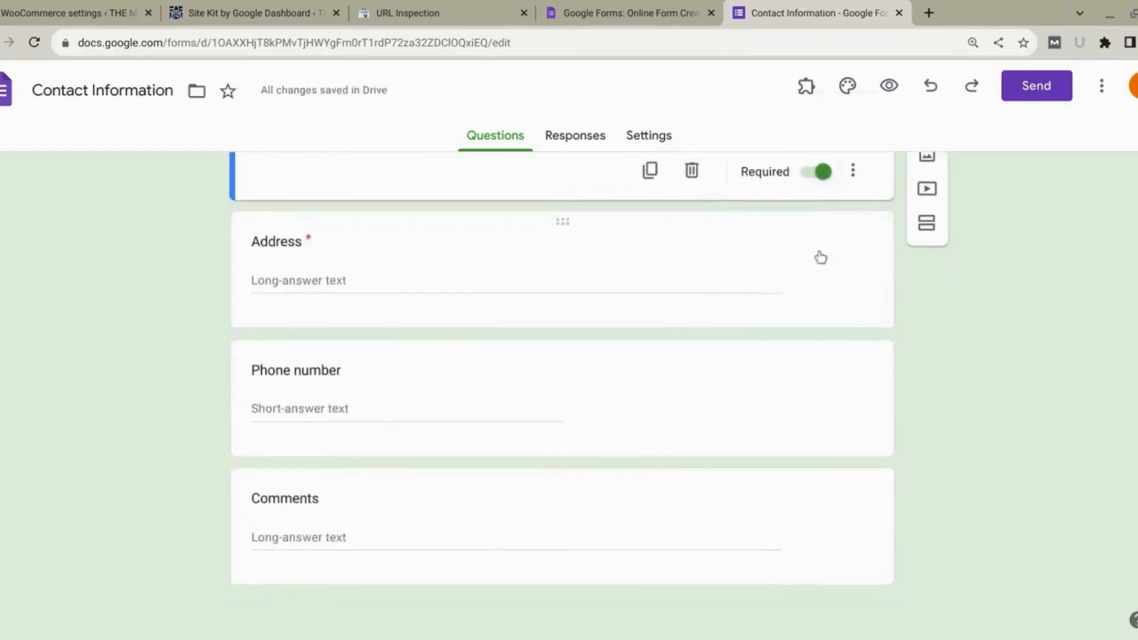
pyautogui.scroll(7, 821, 257)
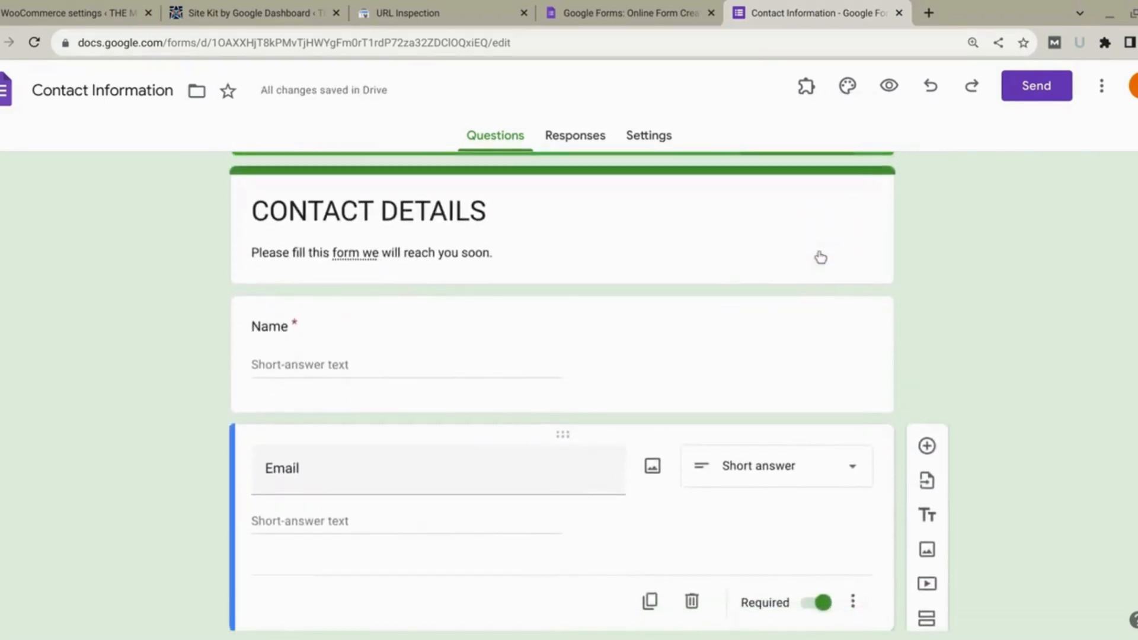
pyautogui.click(928, 515)
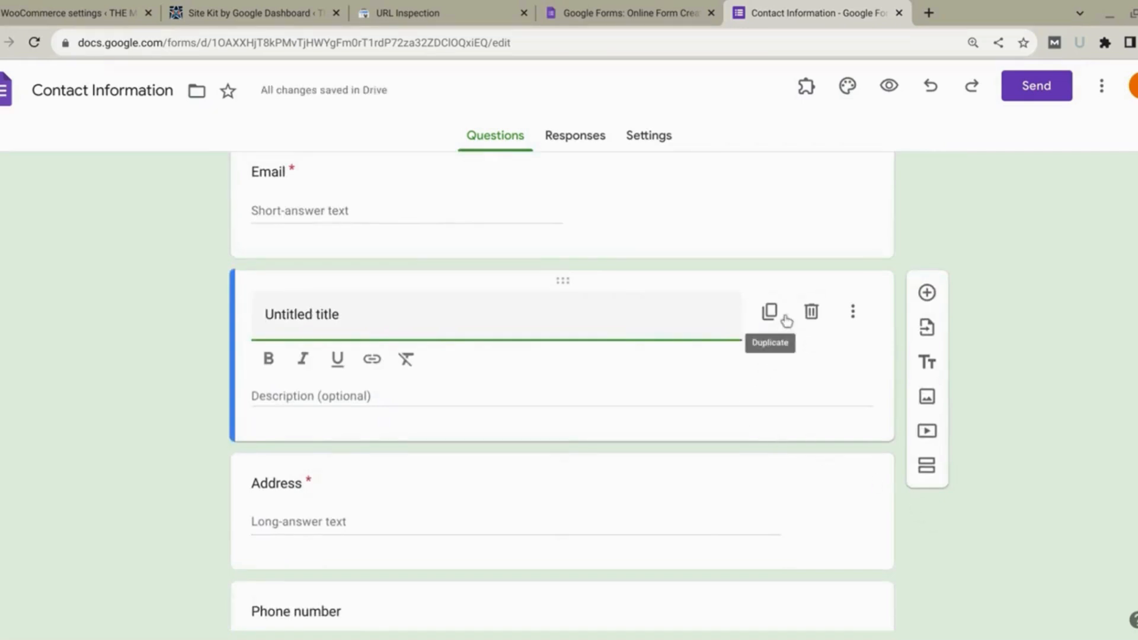
pyautogui.hotkey('ctrl', 'z')
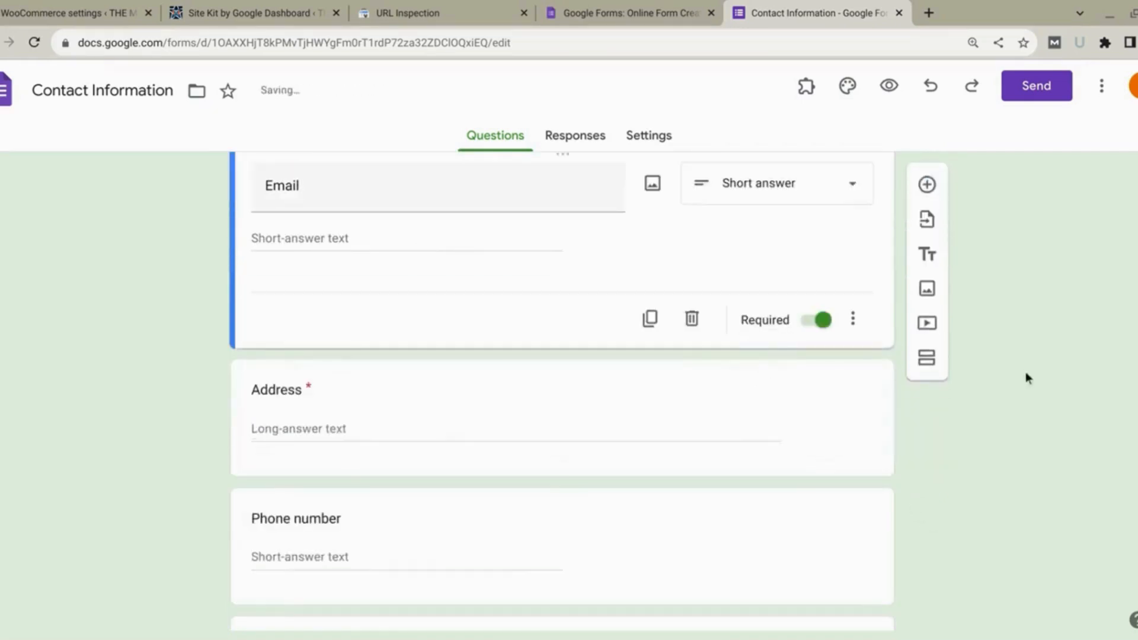
pyautogui.scroll(7, 999, 266)
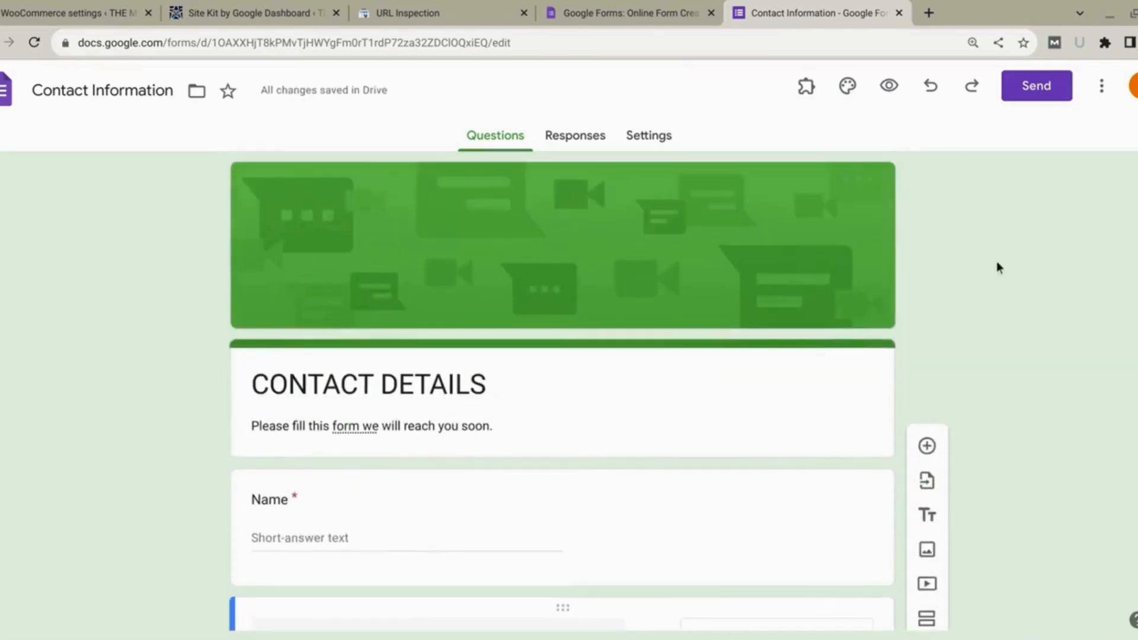
# - Link the form's responses to a new spreadsheet named "Contact Information (Responses)" and return to the form
pyautogui.click(604, 142)
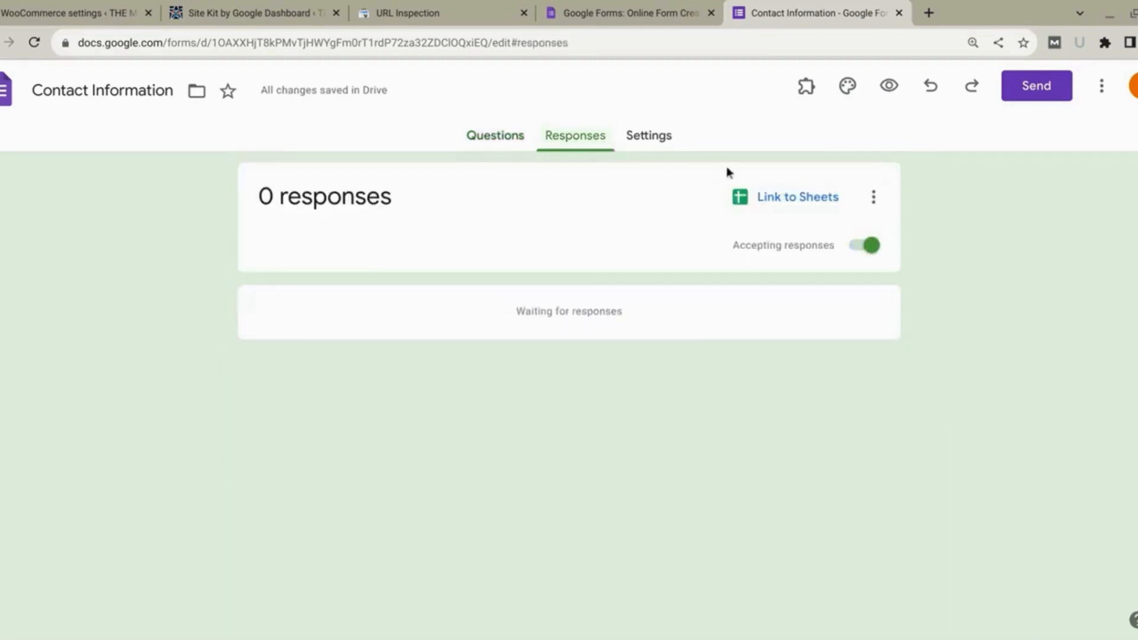
pyautogui.click(778, 202)
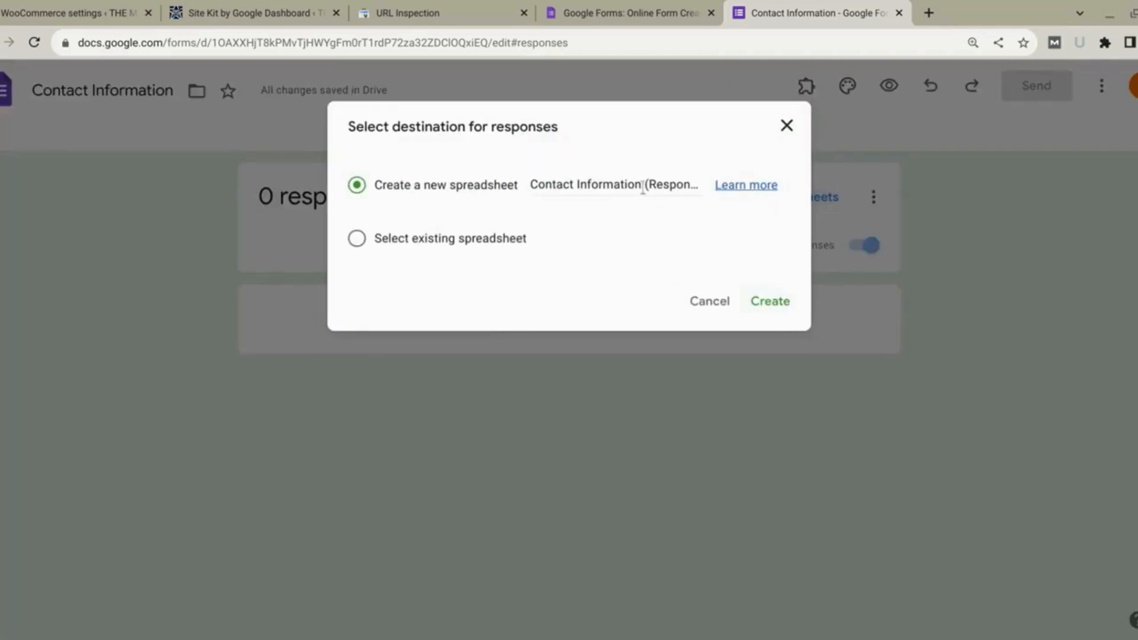
pyautogui.click(774, 304)
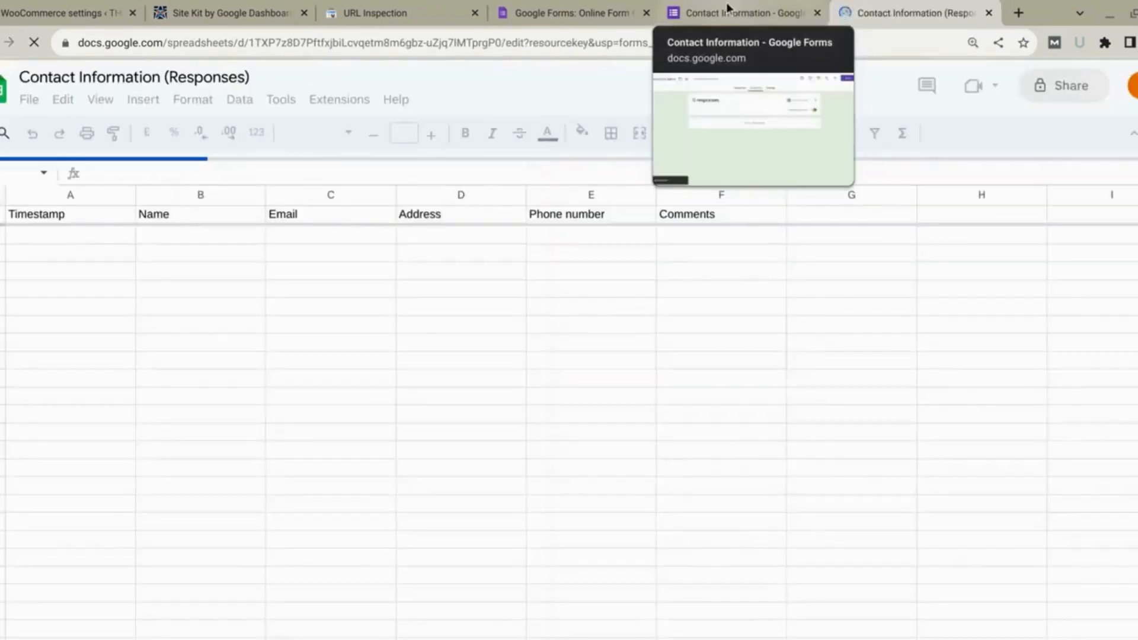
pyautogui.click(728, 8)
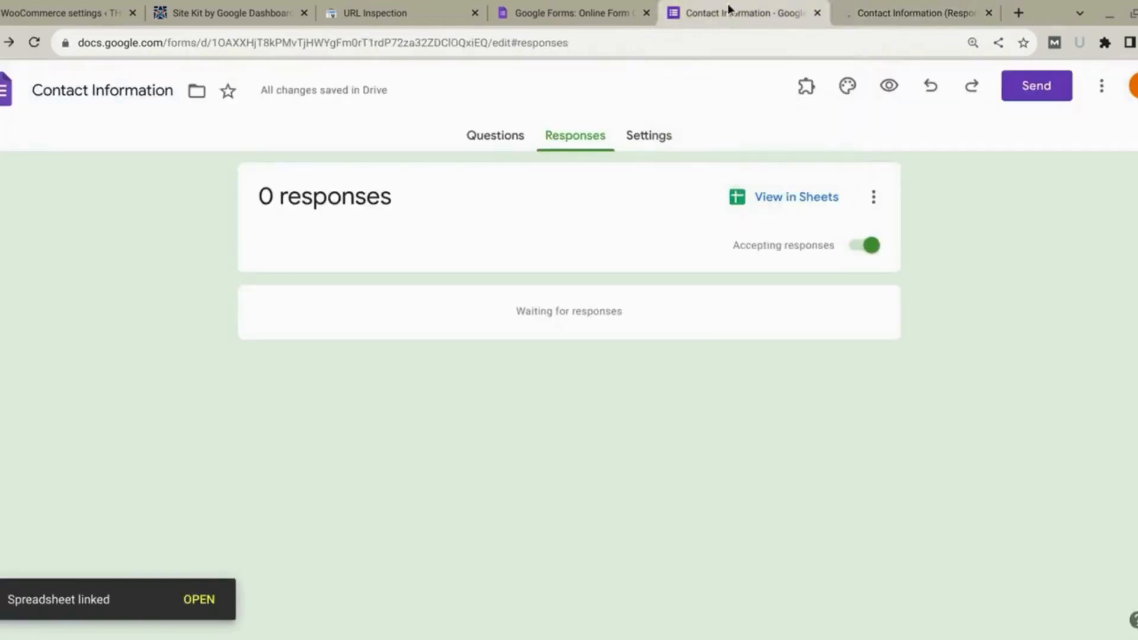
# - Set Collect email addresses to Verified in the form's response settings
pyautogui.click(657, 140)
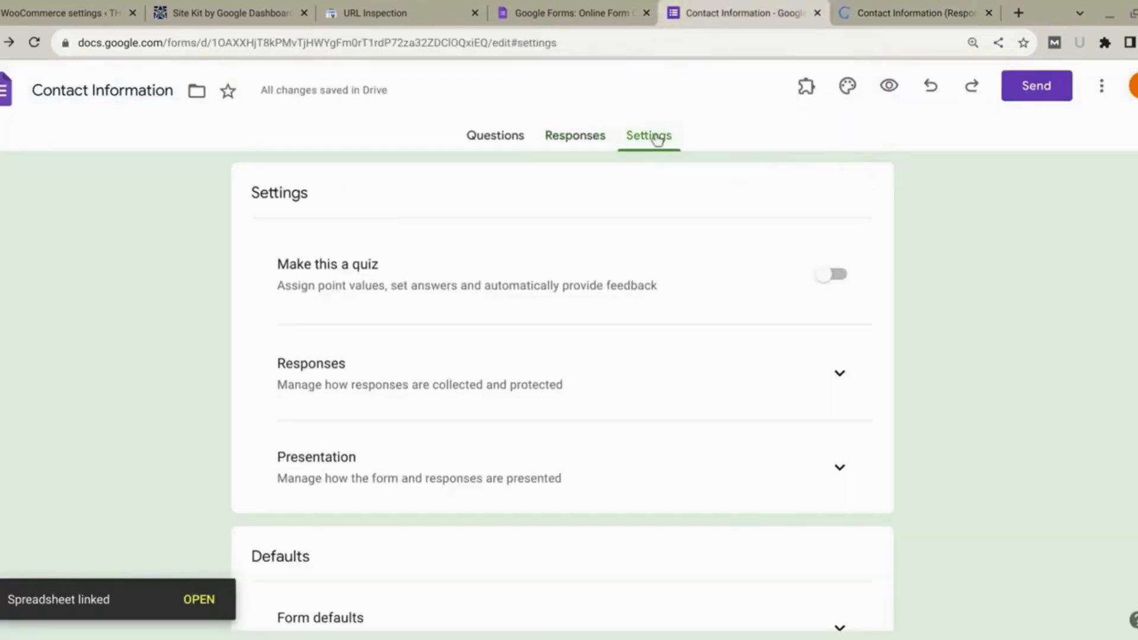
pyautogui.scroll(-3, 591, 303)
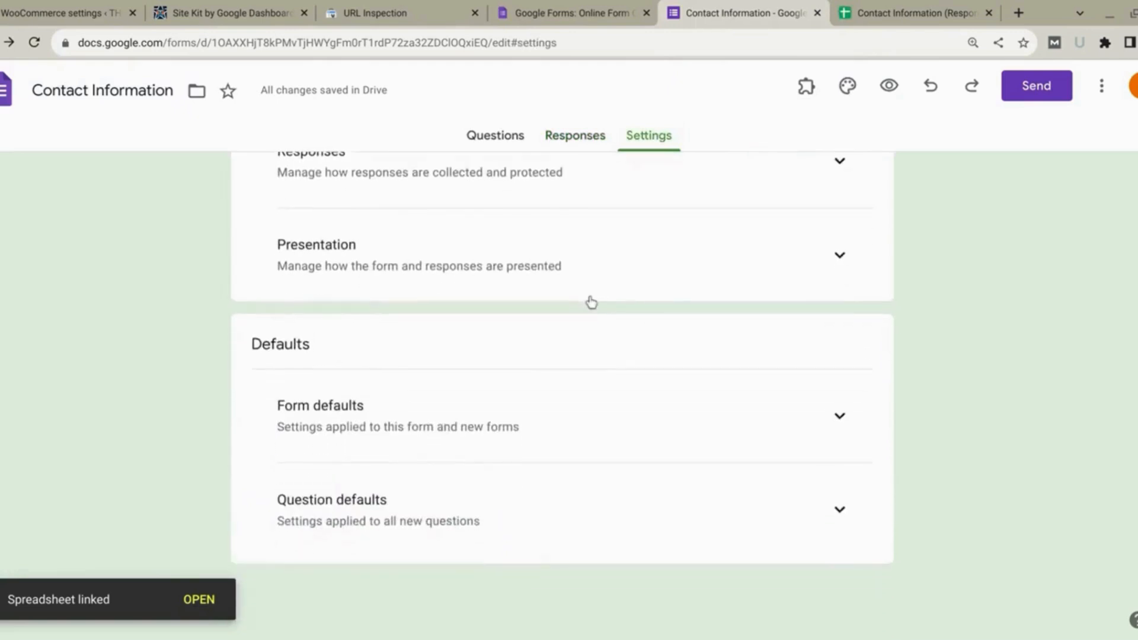
pyautogui.scroll(3, 591, 303)
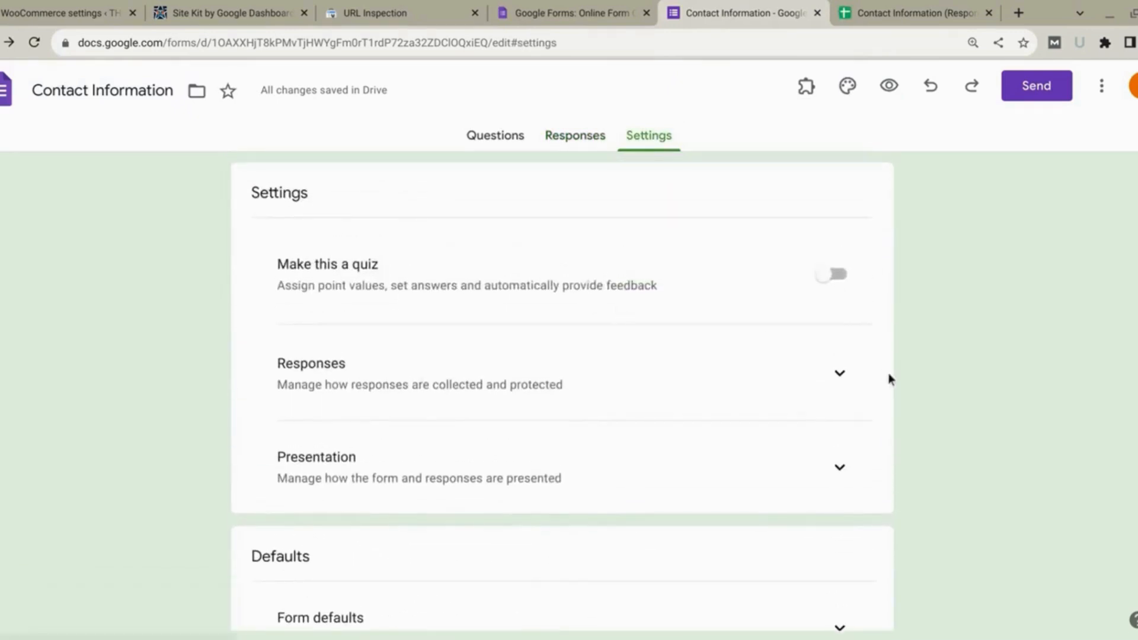
pyautogui.click(840, 374)
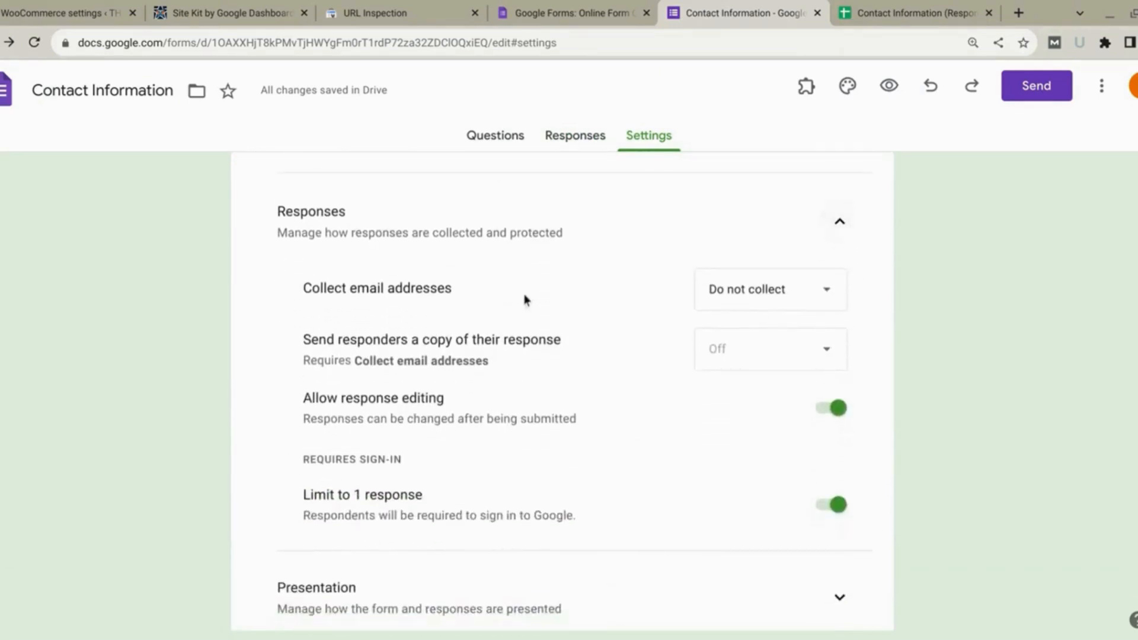
pyautogui.click(820, 307)
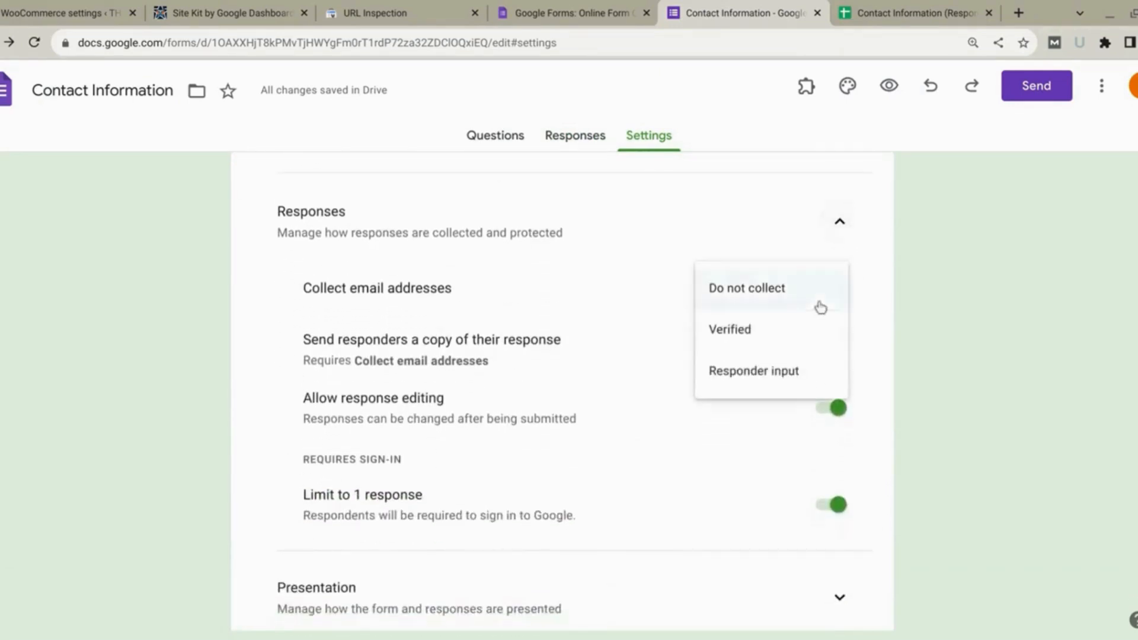
pyautogui.click(798, 330)
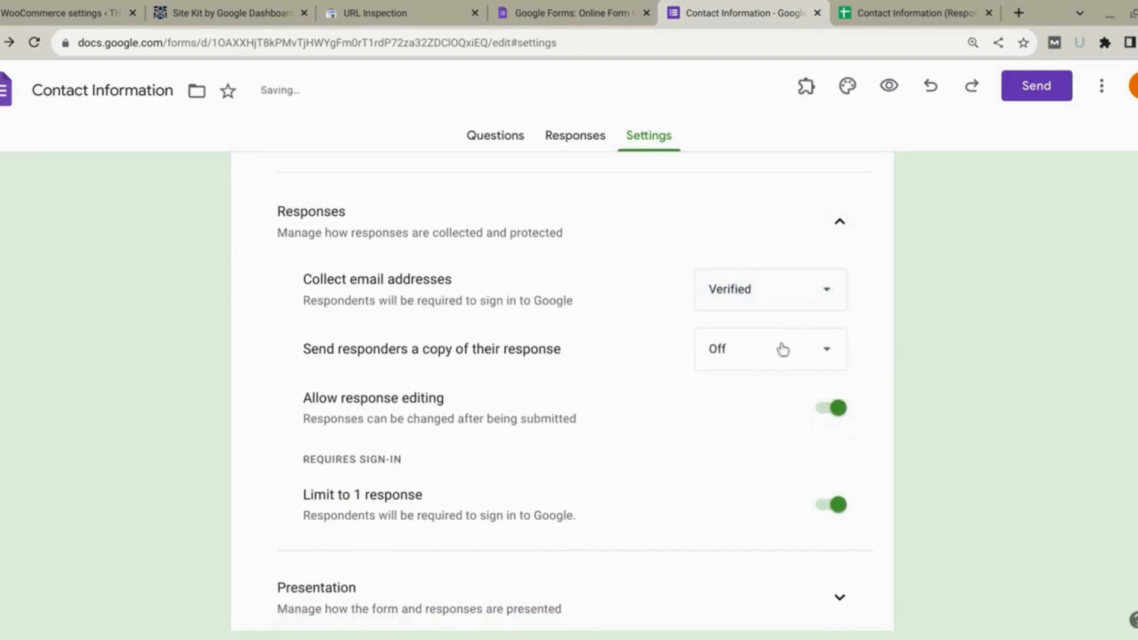
# - View the choices for sending responders a copy of their response and keep Off
pyautogui.click(782, 350)
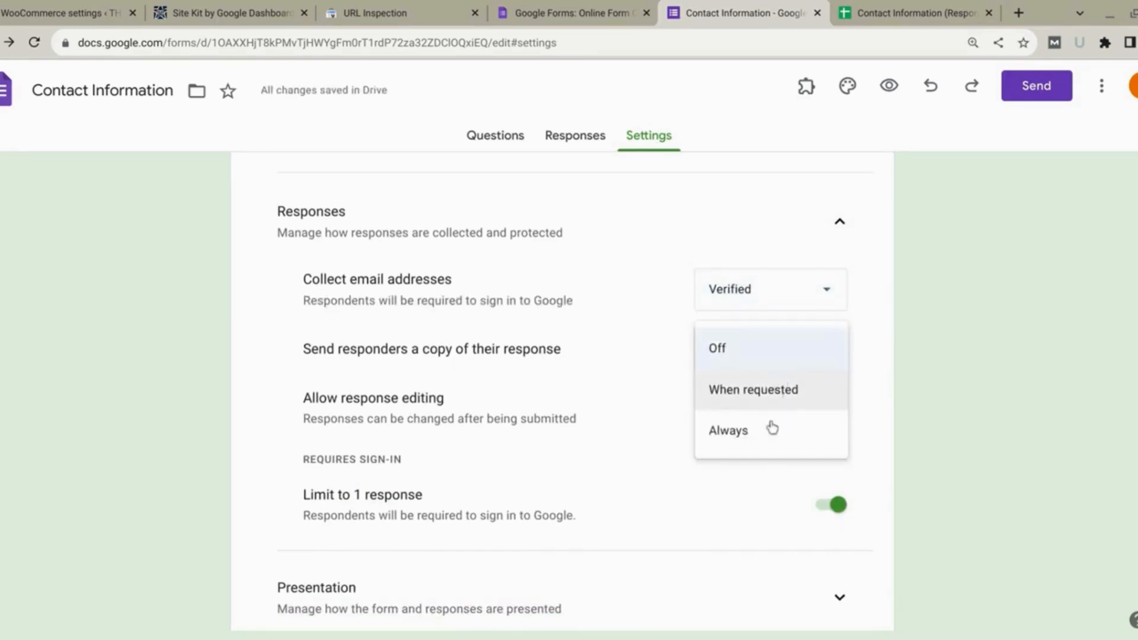
pyautogui.click(774, 355)
pyautogui.scroll(-2, 706, 442)
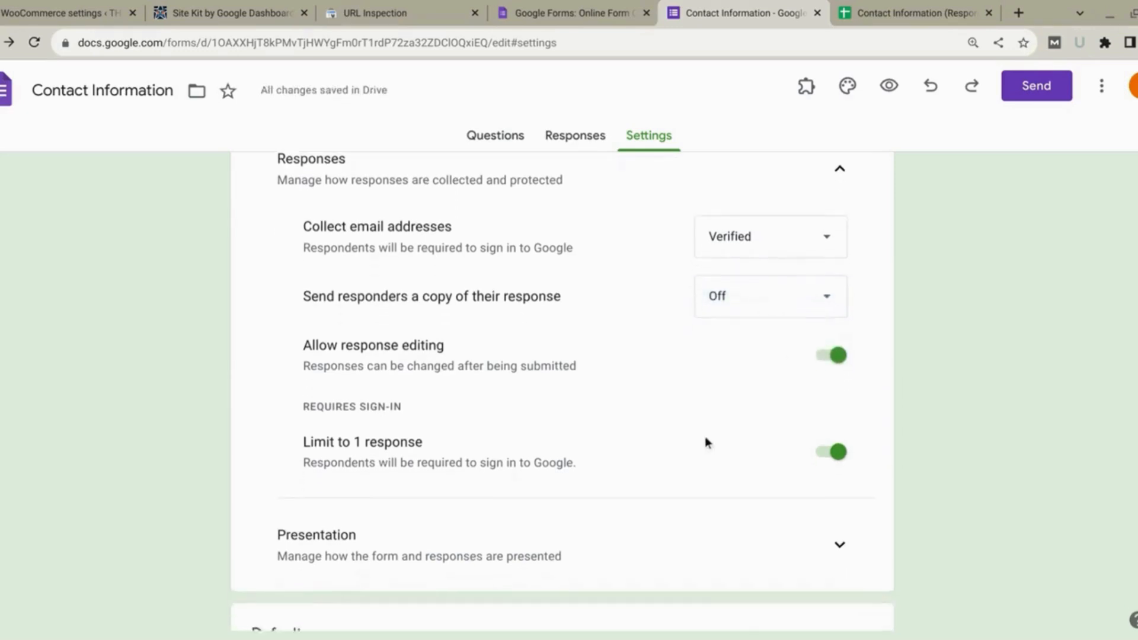
# - Switch the Limit to 1 response setting off and on again
pyautogui.click(837, 378)
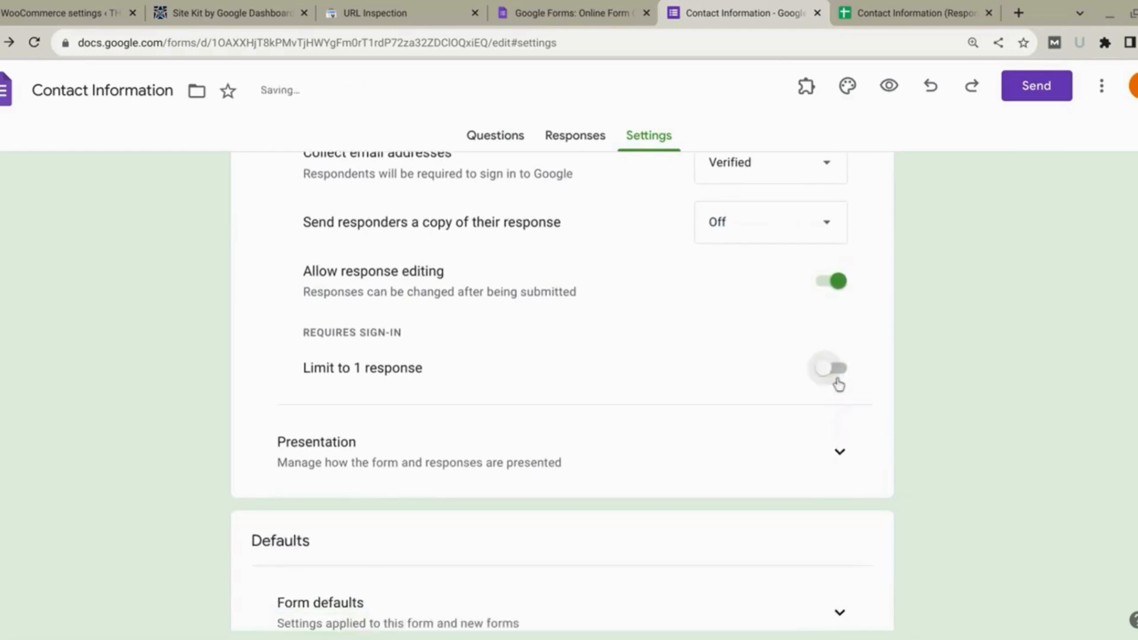
pyautogui.click(836, 374)
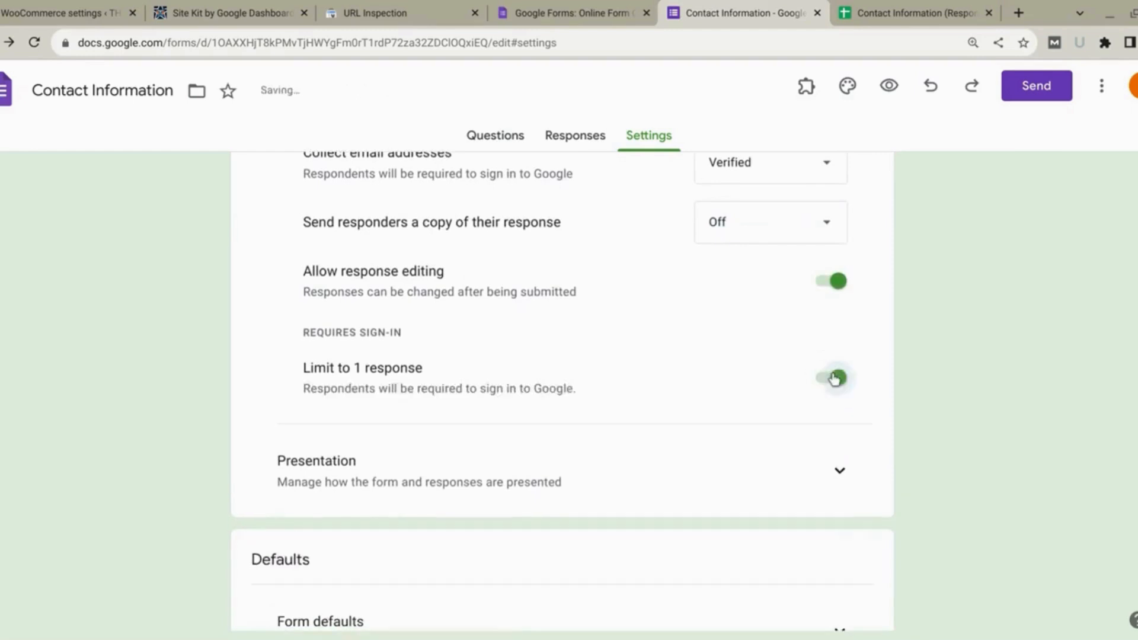
pyautogui.scroll(-2, 835, 379)
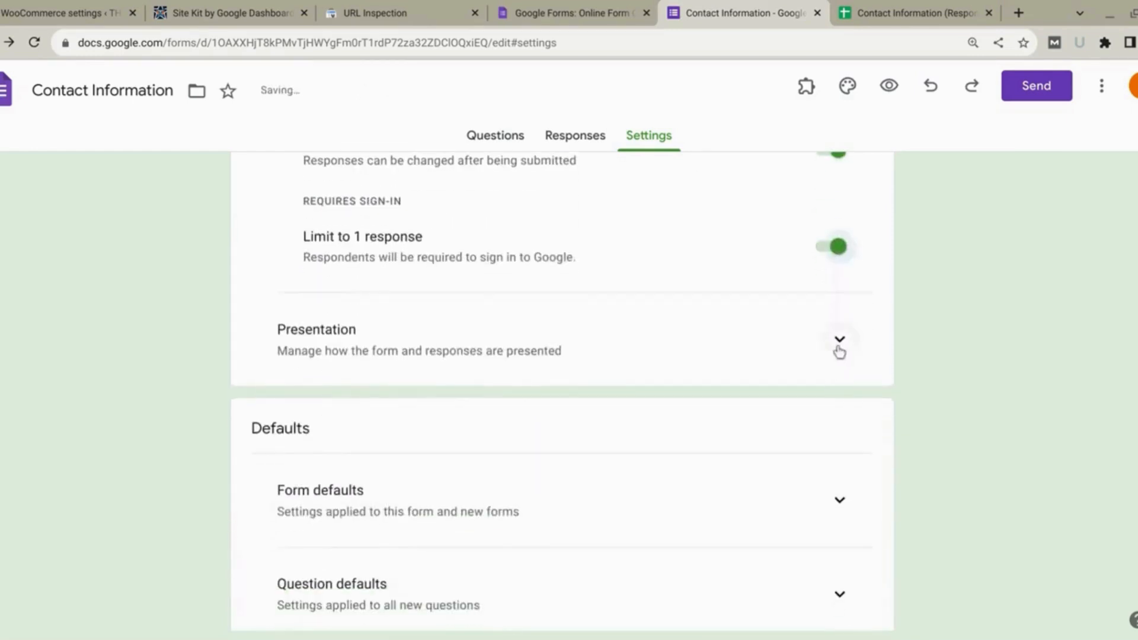
# - Expand the form's Presentation settings and switch Show progress bar on and off again
pyautogui.click(840, 350)
pyautogui.scroll(-3, 840, 347)
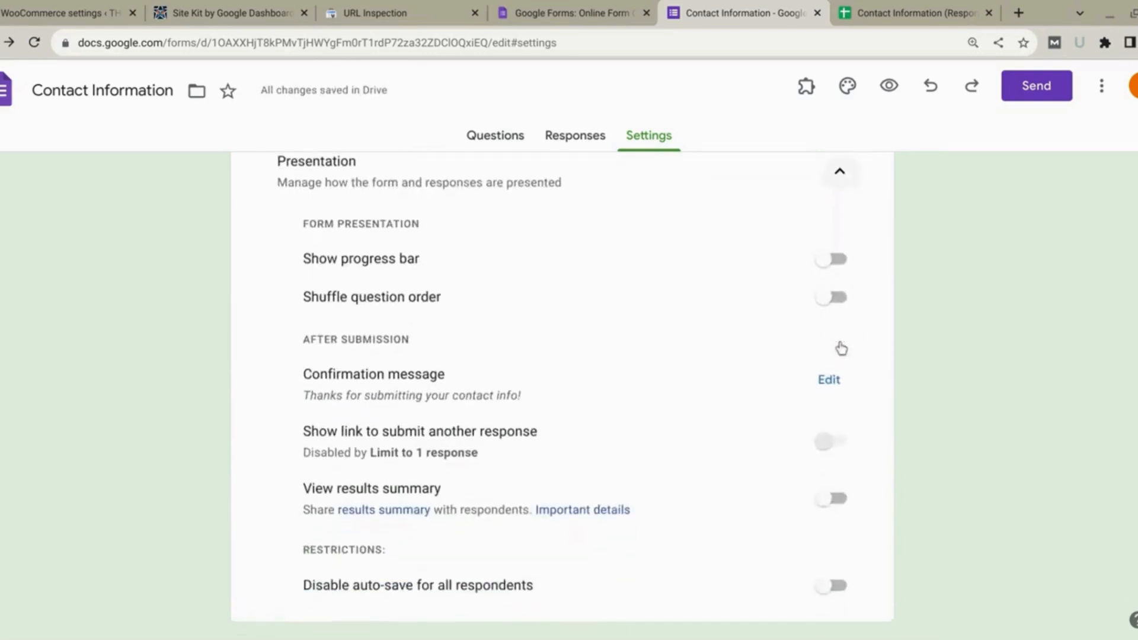
pyautogui.click(825, 265)
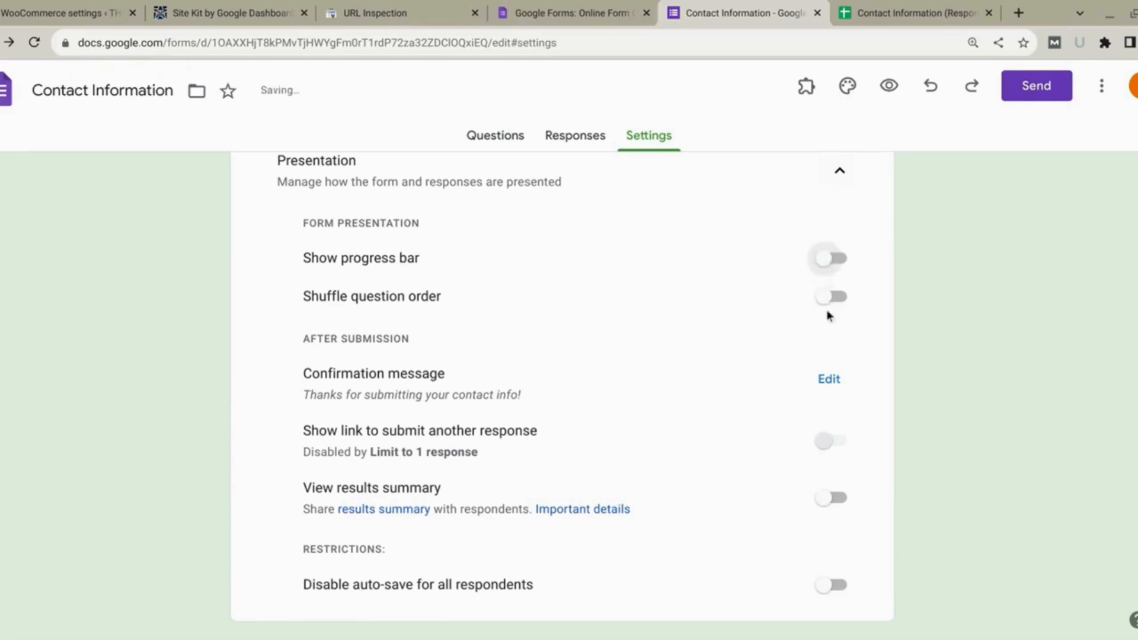
# - Review the remaining presentation settings, the defaults section and the form's additional actions
pyautogui.scroll(-3, 827, 309)
pyautogui.scroll(-3, 826, 310)
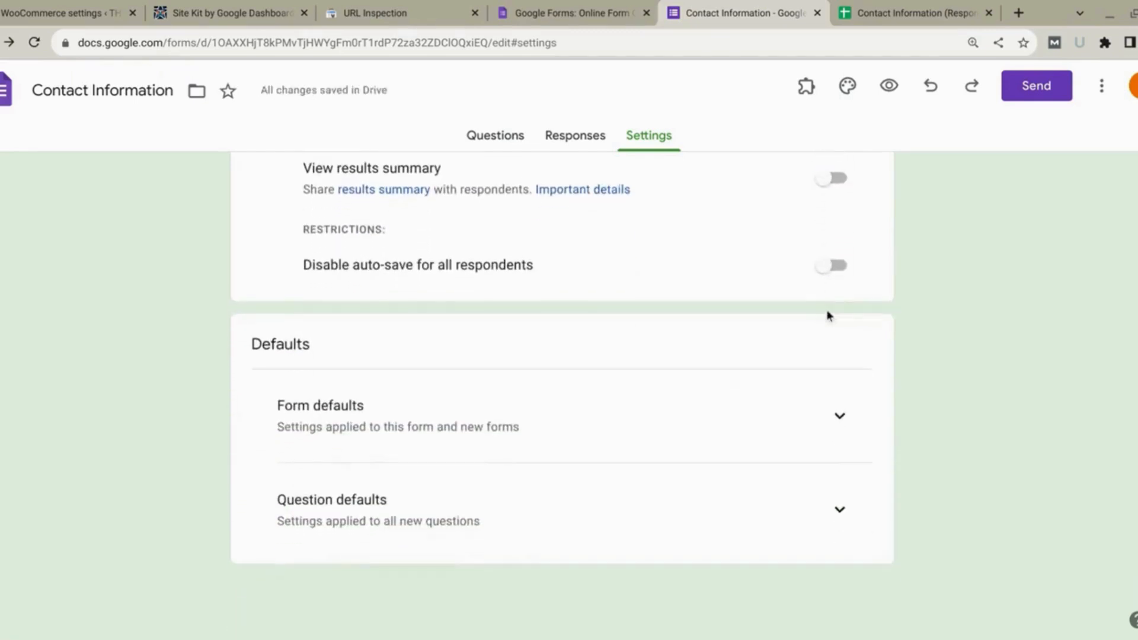
pyautogui.scroll(10, 826, 310)
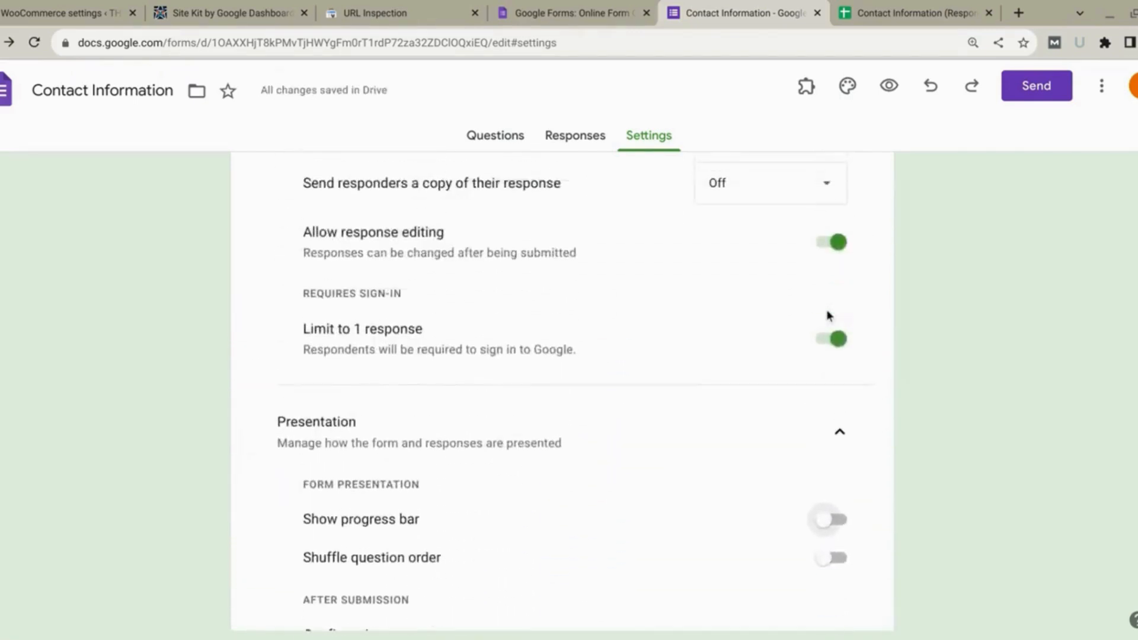
pyautogui.scroll(5, 828, 315)
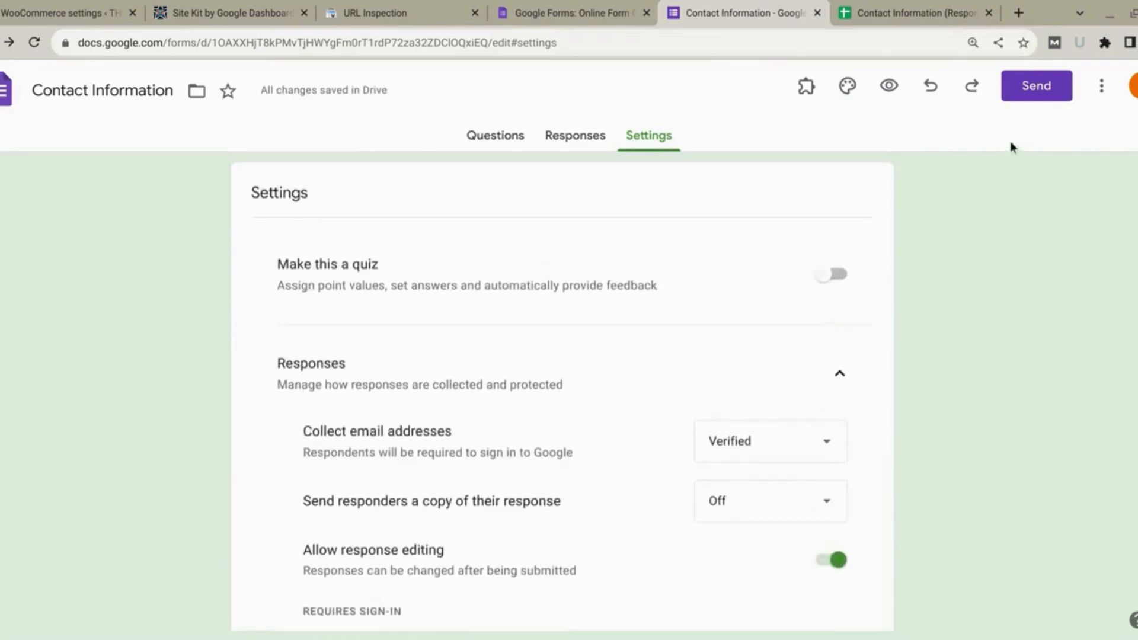
pyautogui.click(1101, 95)
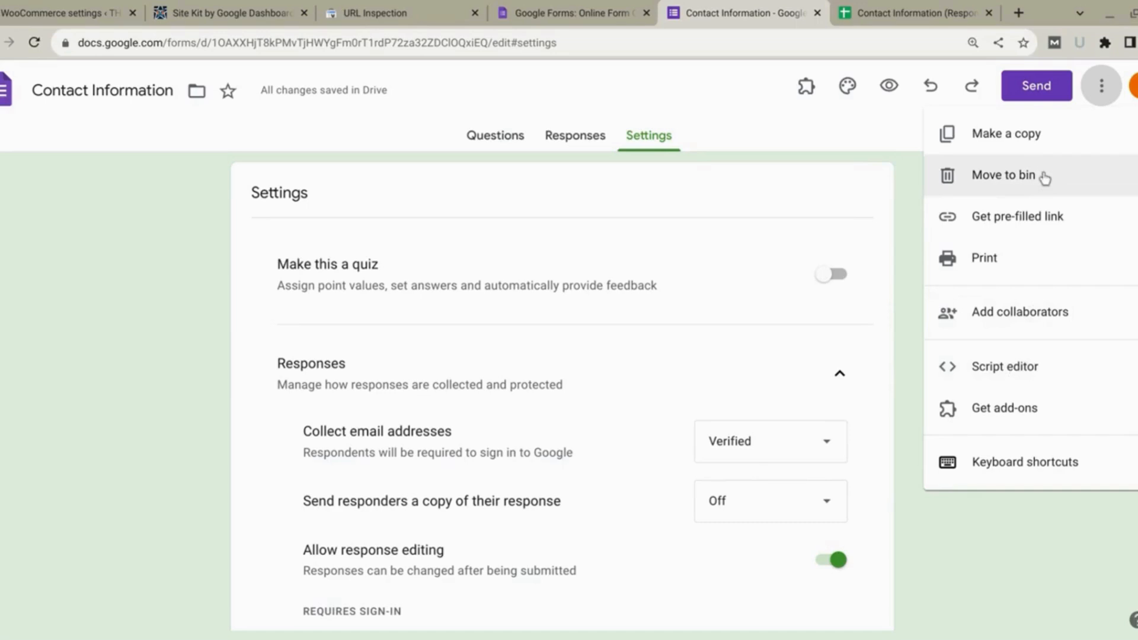
pyautogui.click(915, 274)
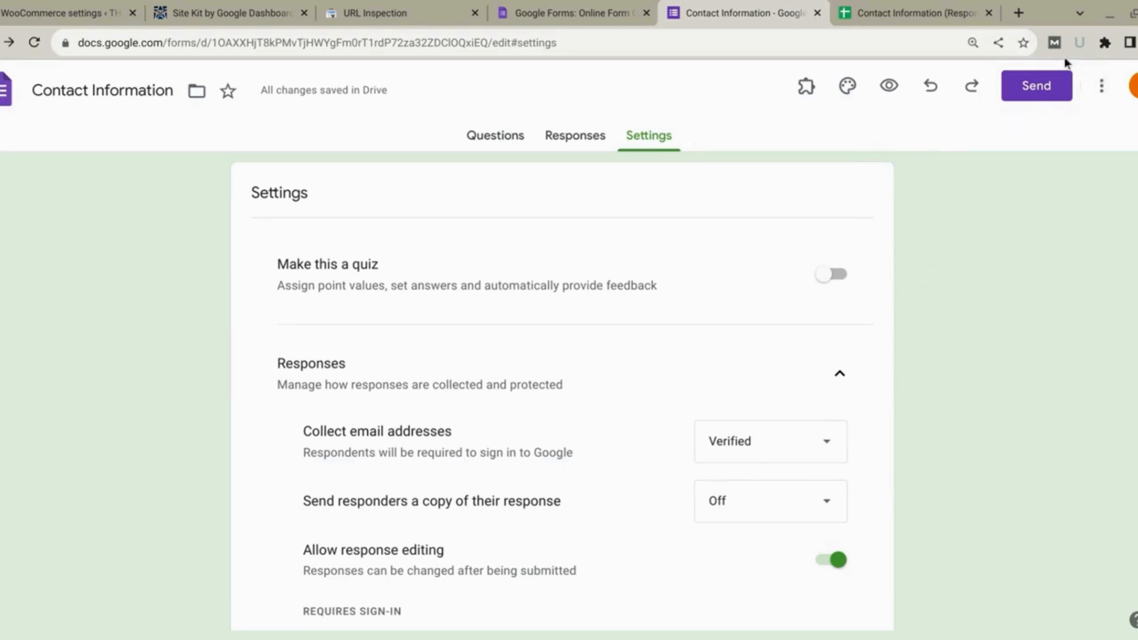
# - Look through the form's sending methods and copy its Embed HTML code
pyautogui.click(1041, 84)
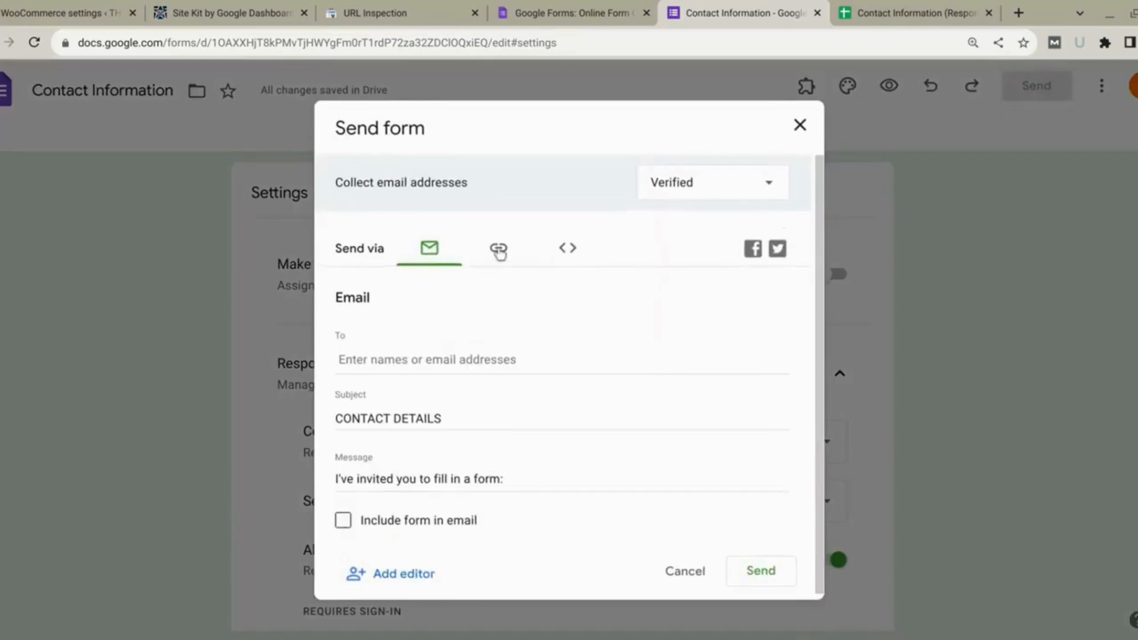
pyautogui.click(499, 251)
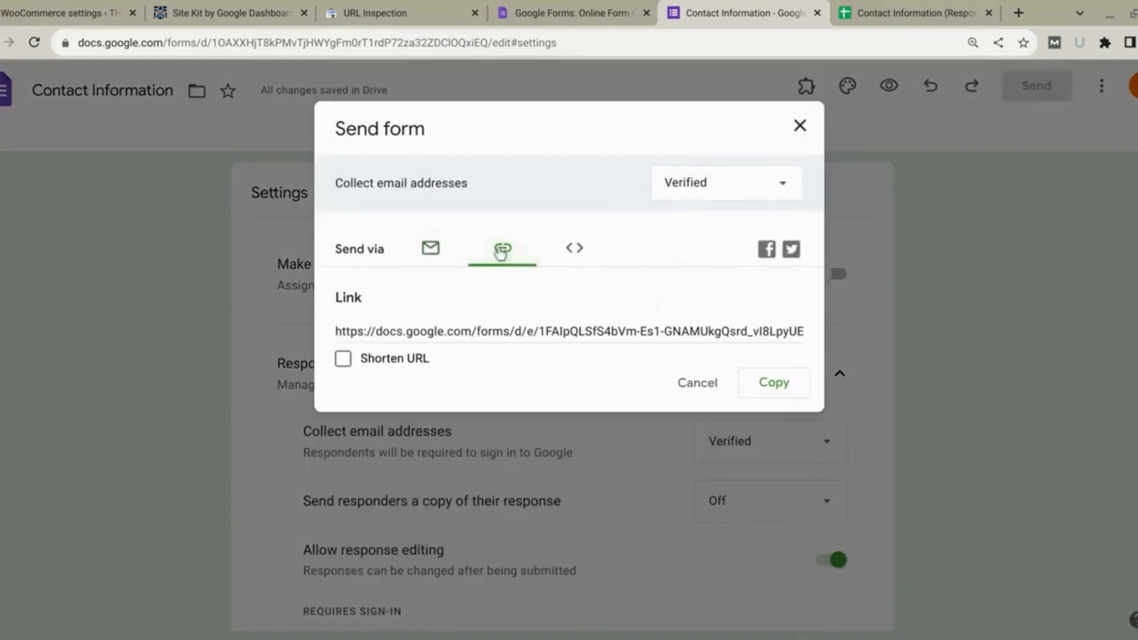
pyautogui.click(569, 263)
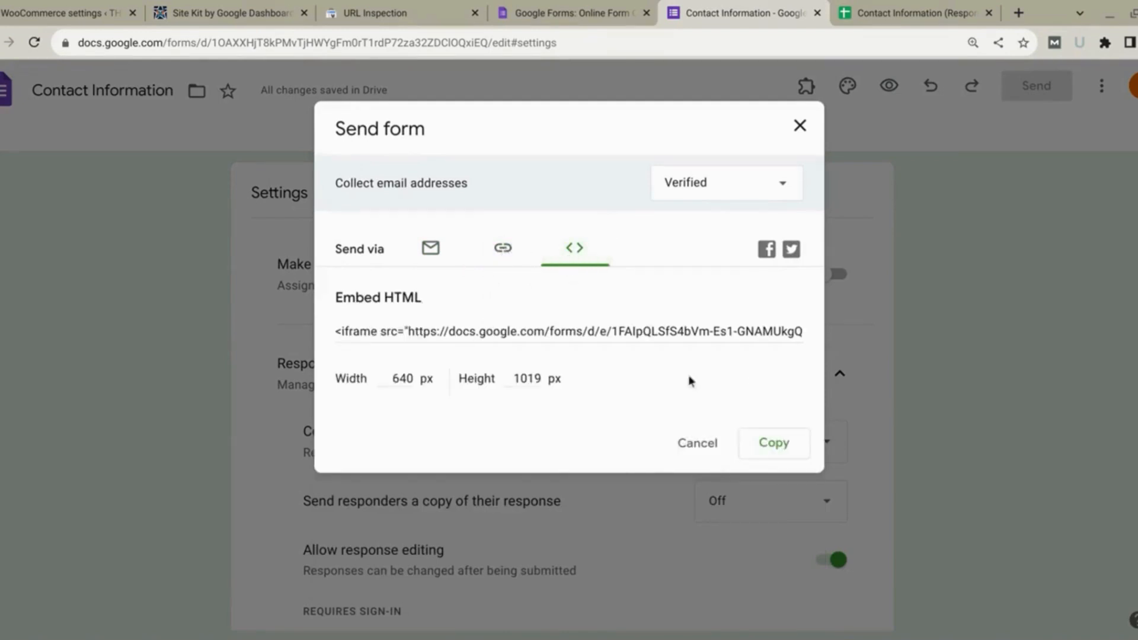
pyautogui.click(749, 456)
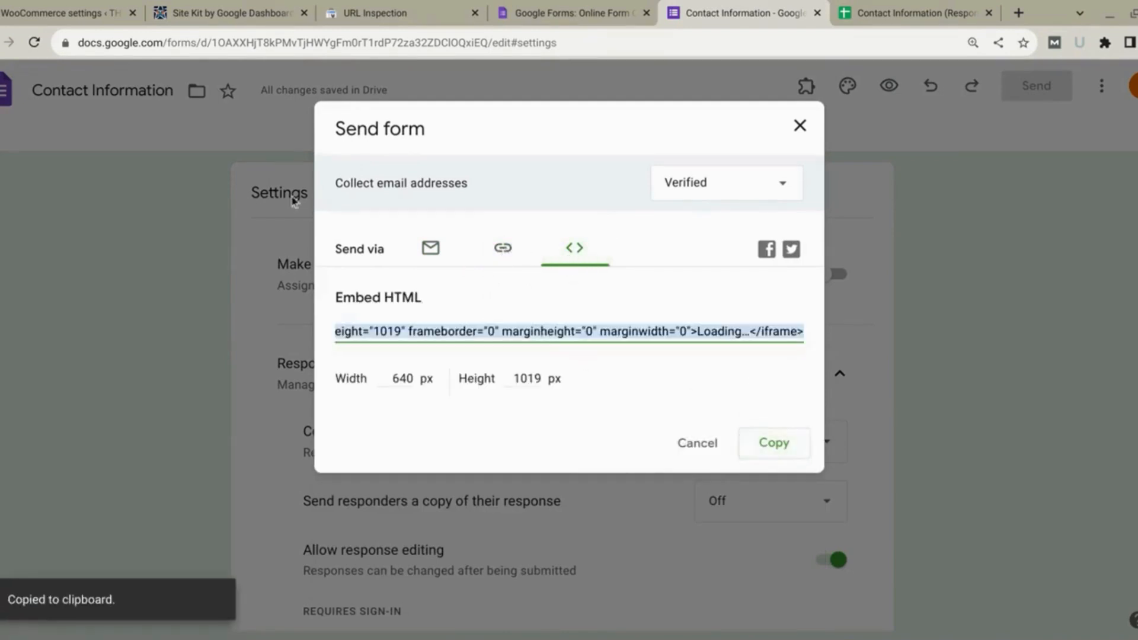
# - Switch to the WordPress dashboard and create a new page titled "Contact Us"
pyautogui.click(71, 12)
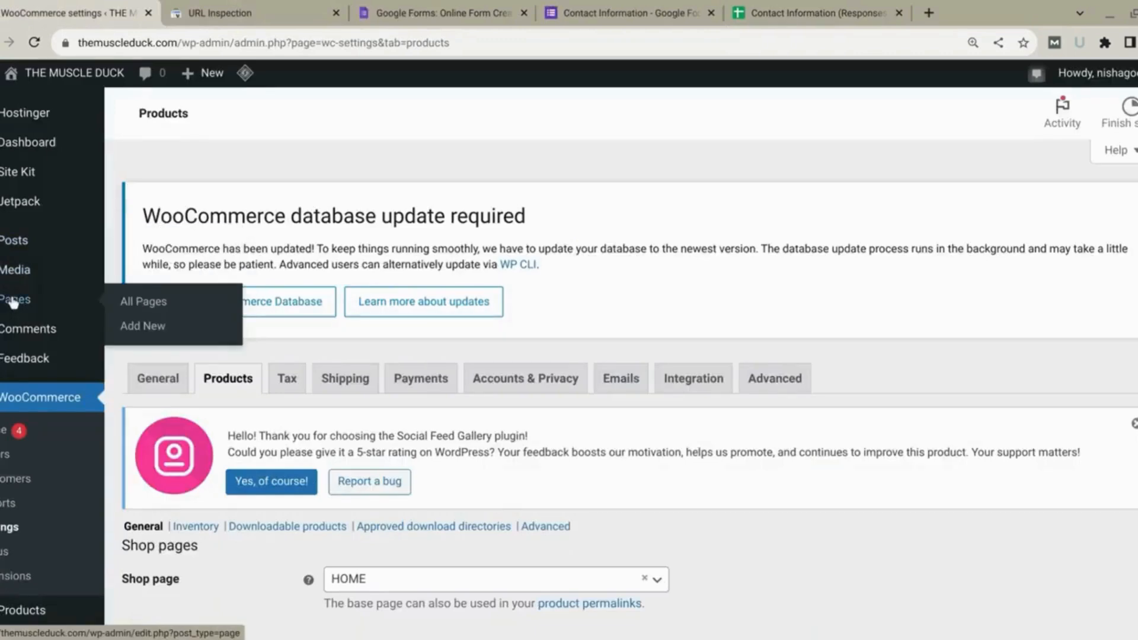
pyautogui.click(13, 301)
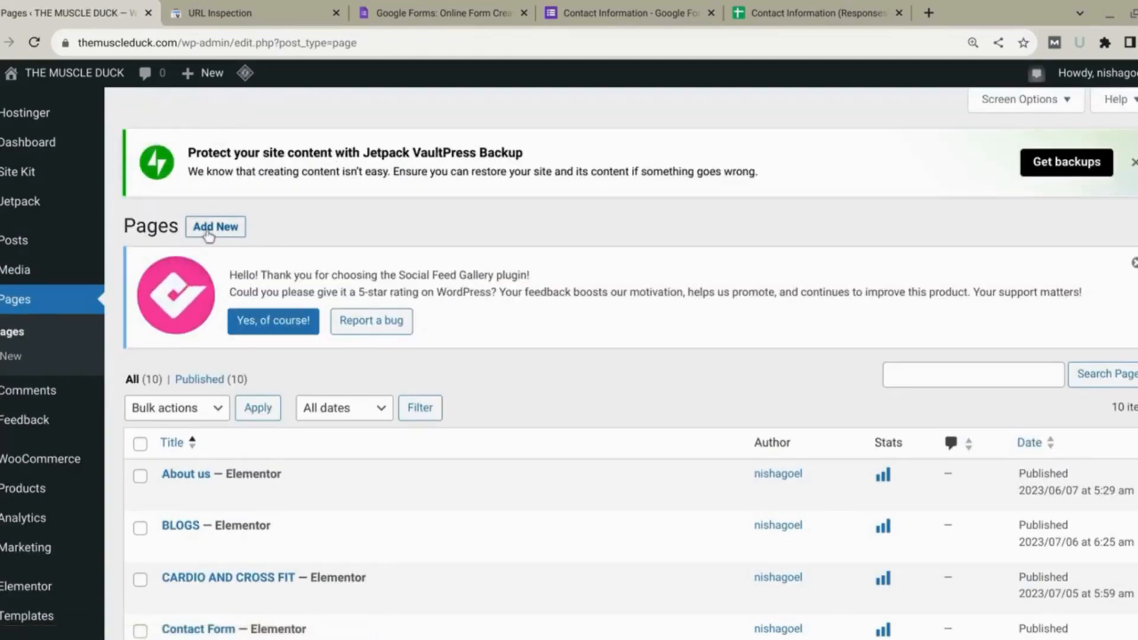
pyautogui.click(208, 234)
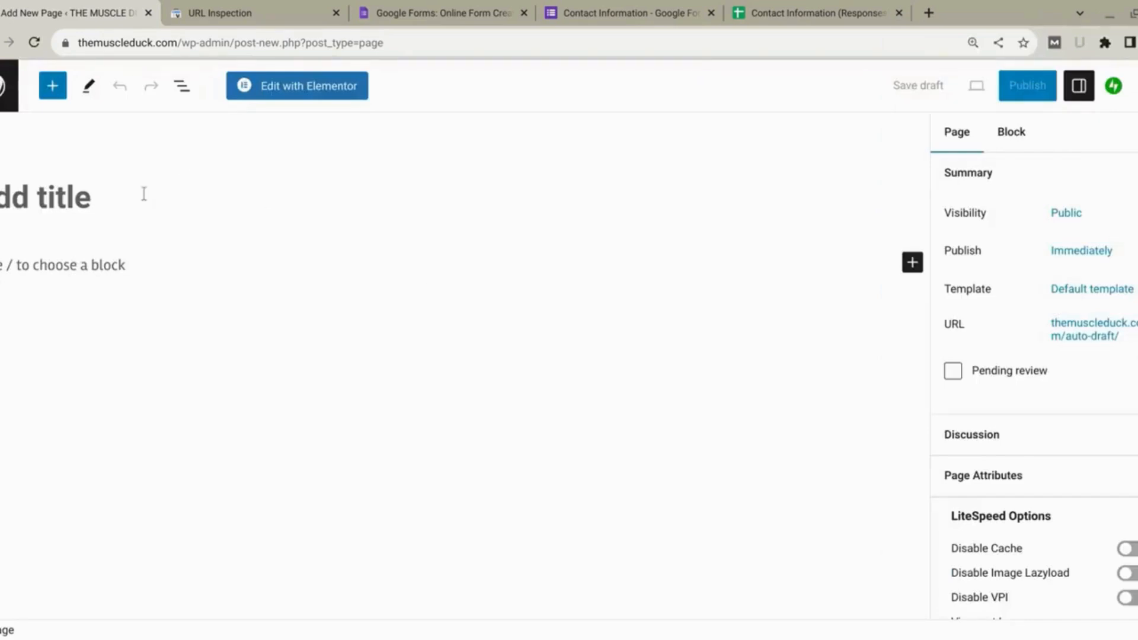
pyautogui.write('Contact ')
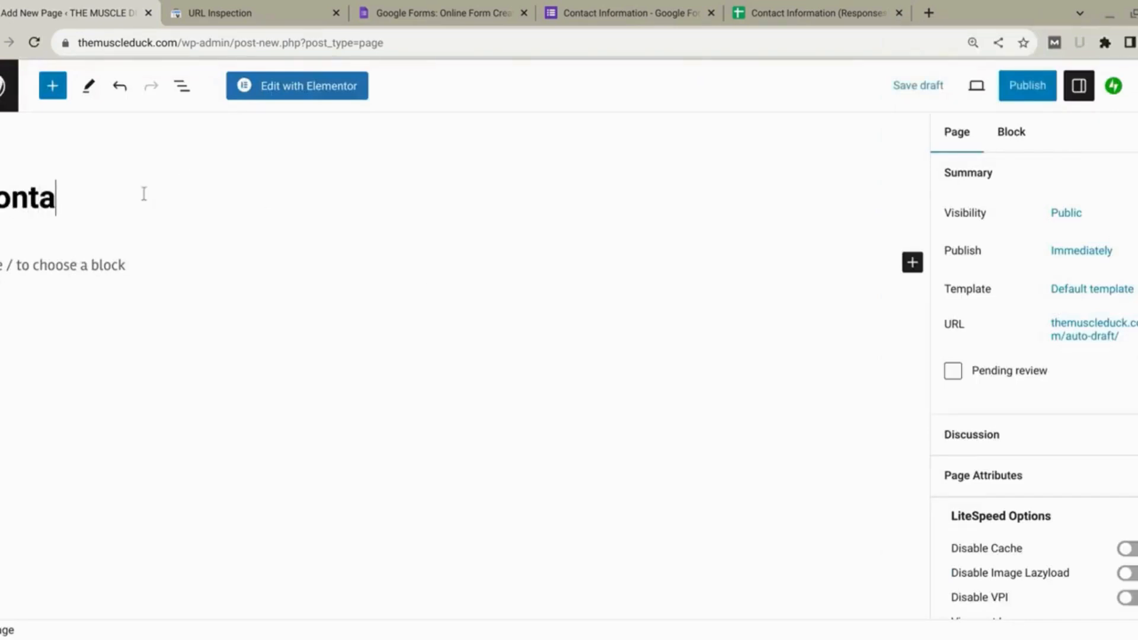
pyautogui.write('U')
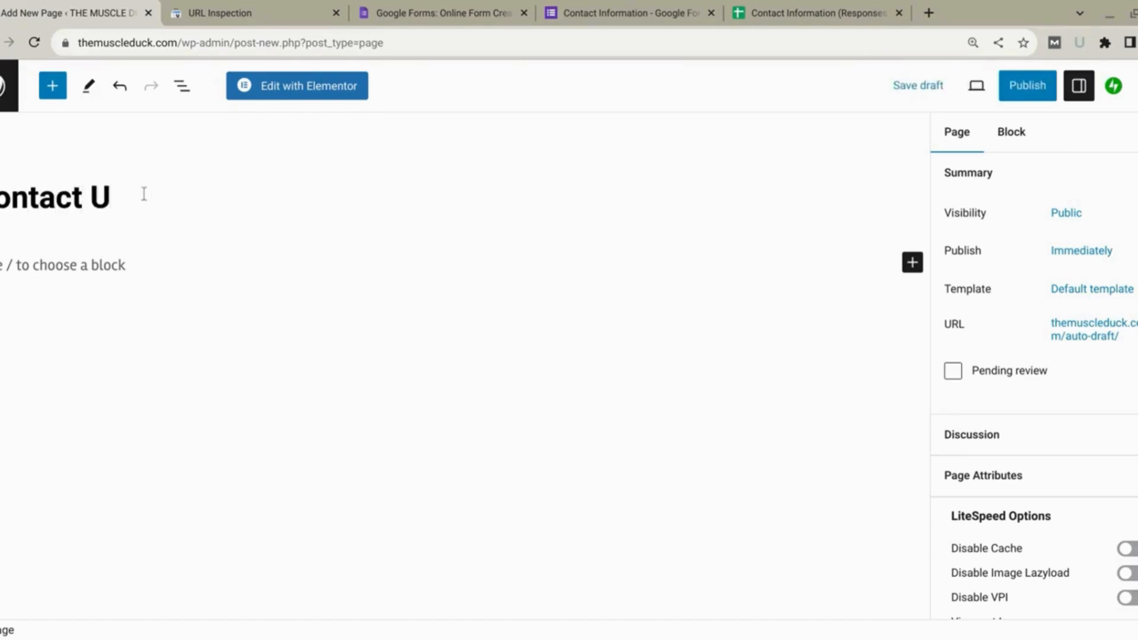
pyautogui.write('s')
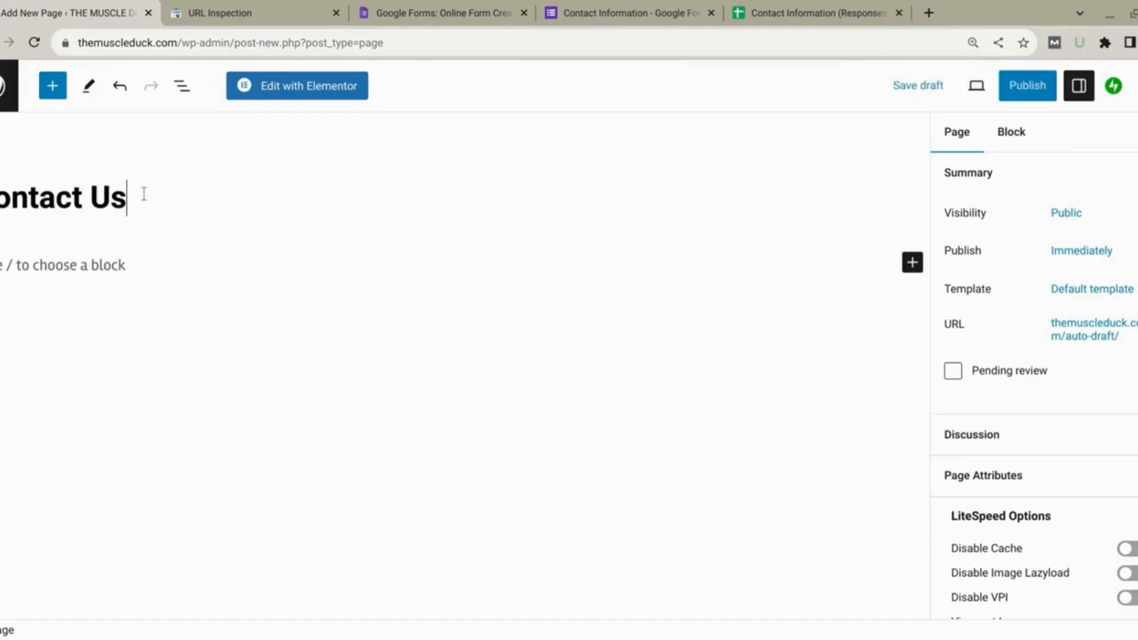
# - Open the new page in Elementor, search the widgets for "Short" and add a Shortcode widget to the page
pyautogui.click(326, 89)
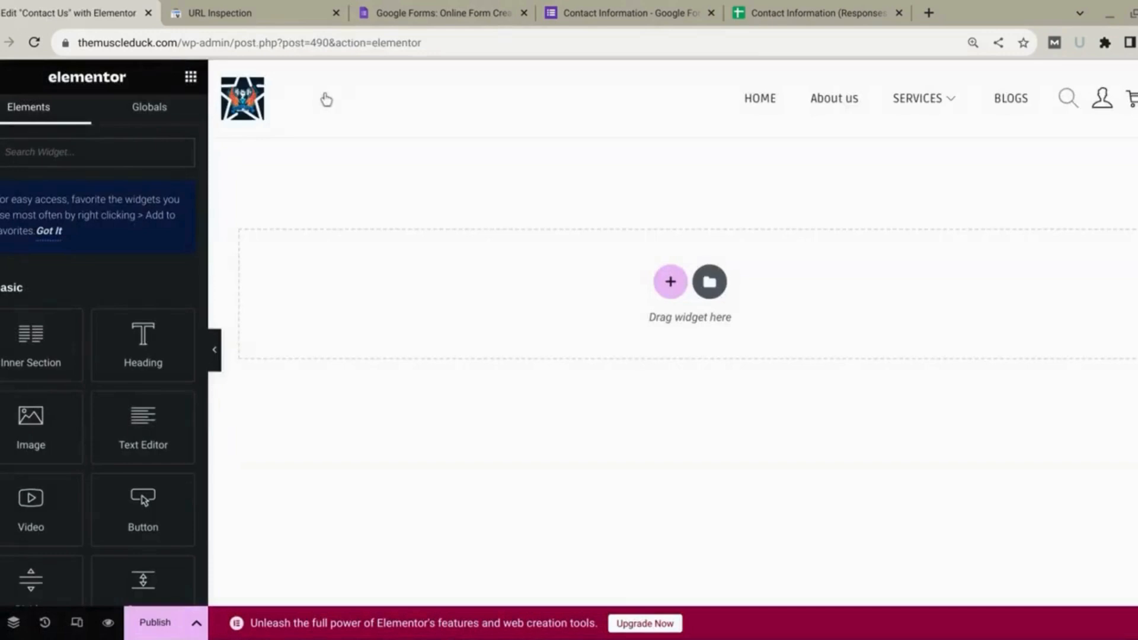
pyautogui.click(103, 155)
pyautogui.write('Short')
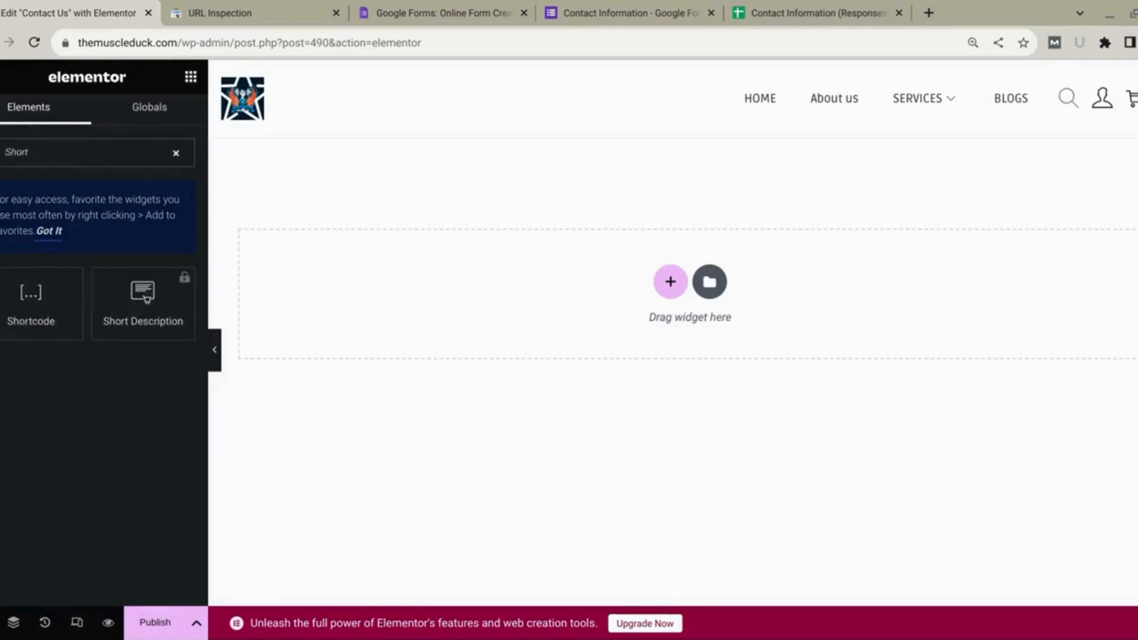
pyautogui.click(12, 316)
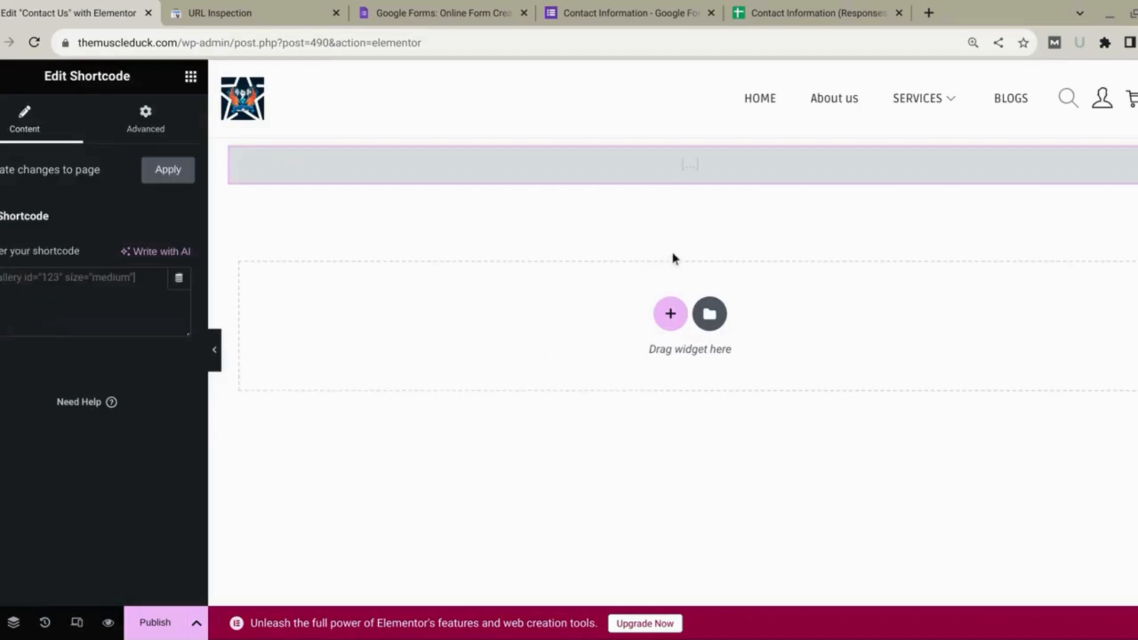
# - Paste the copied form embed code into the Shortcode widget and apply it to the page
pyautogui.click(136, 291)
pyautogui.hotkey('ctrl', 'v')
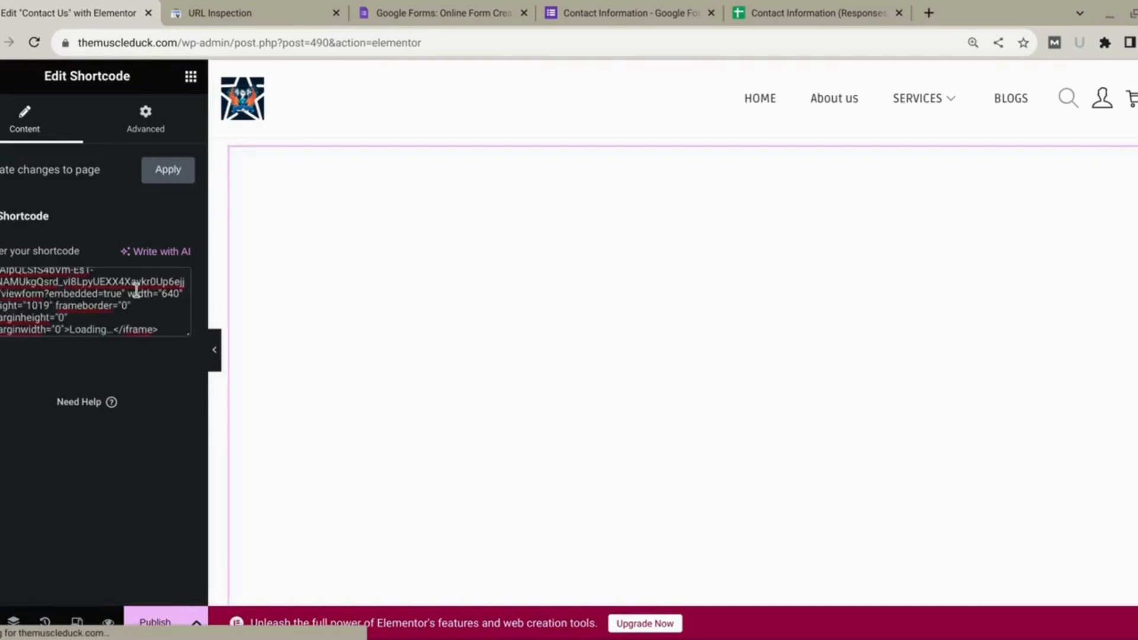
pyautogui.scroll(2, 136, 291)
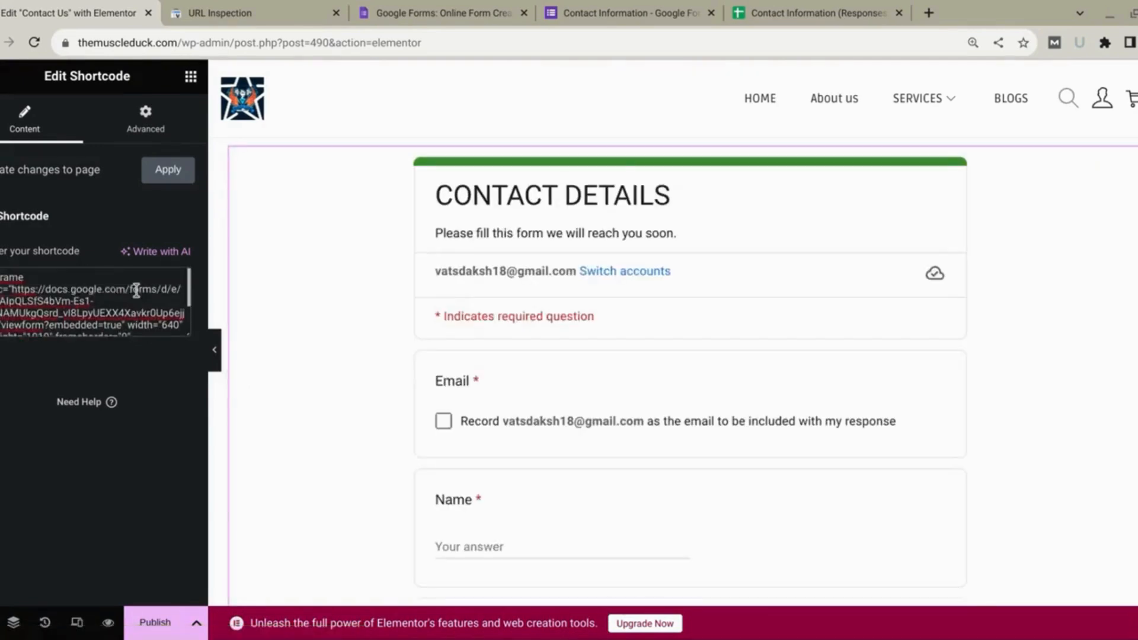
pyautogui.click(153, 179)
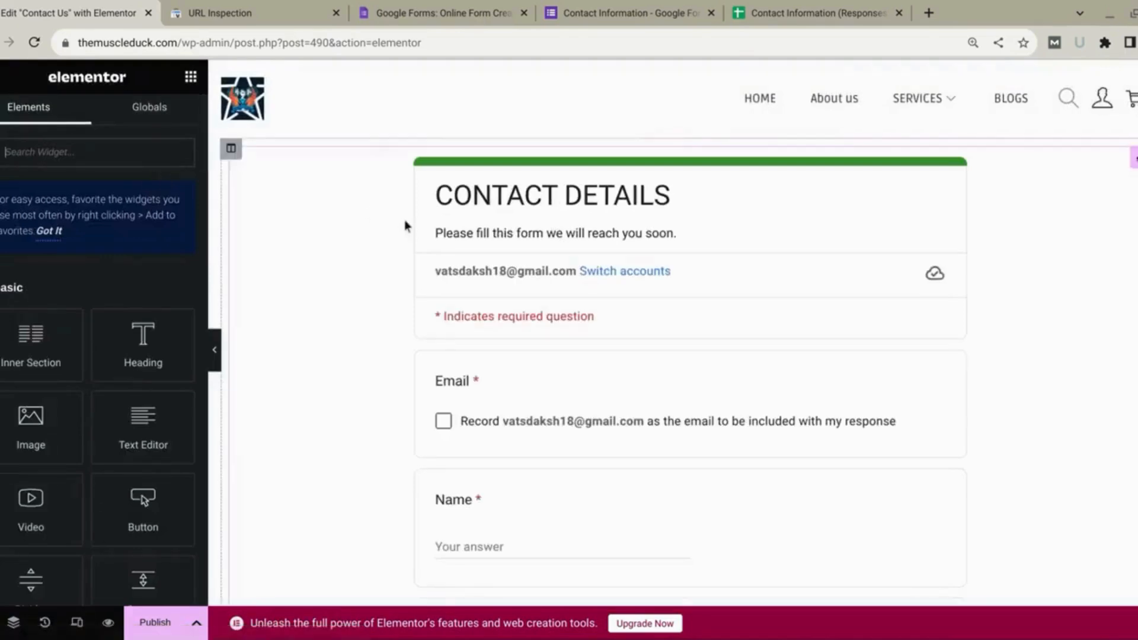
# - Check the embedded contact form from its title down to the Submit button, and publish the page
pyautogui.scroll(-3, 404, 226)
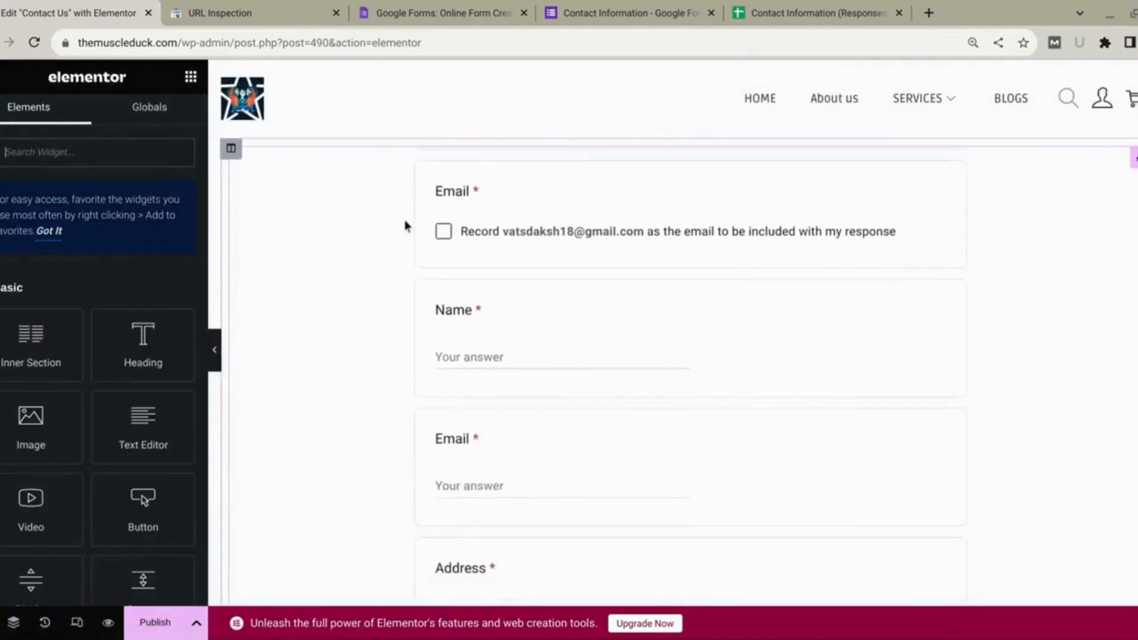
pyautogui.scroll(-2, 405, 225)
pyautogui.scroll(-3, 405, 226)
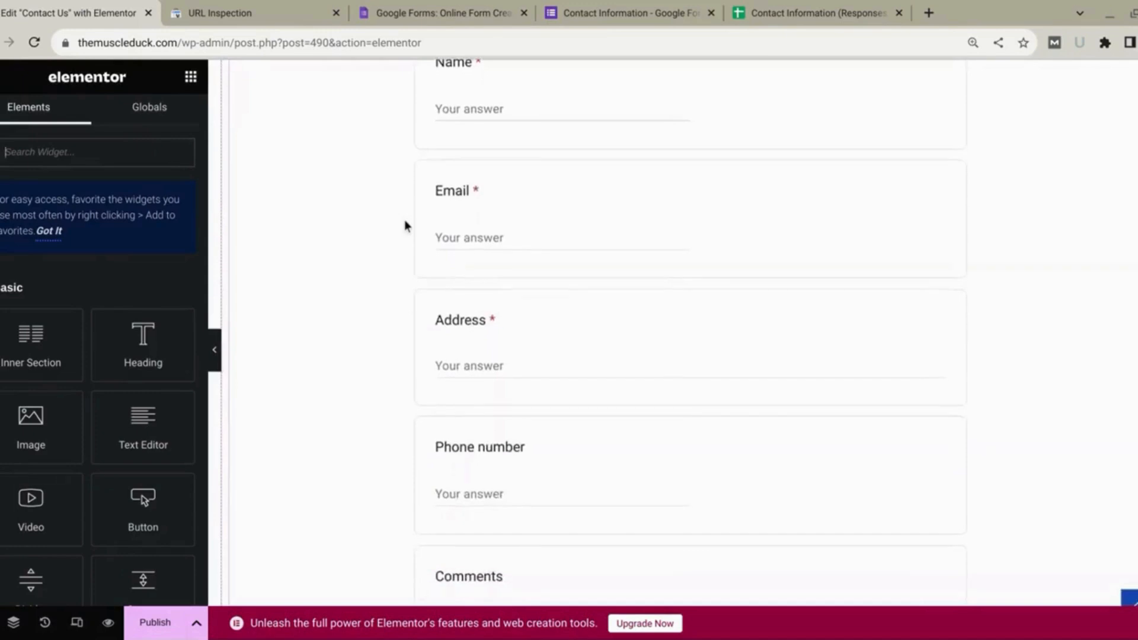
pyautogui.scroll(-5, 404, 226)
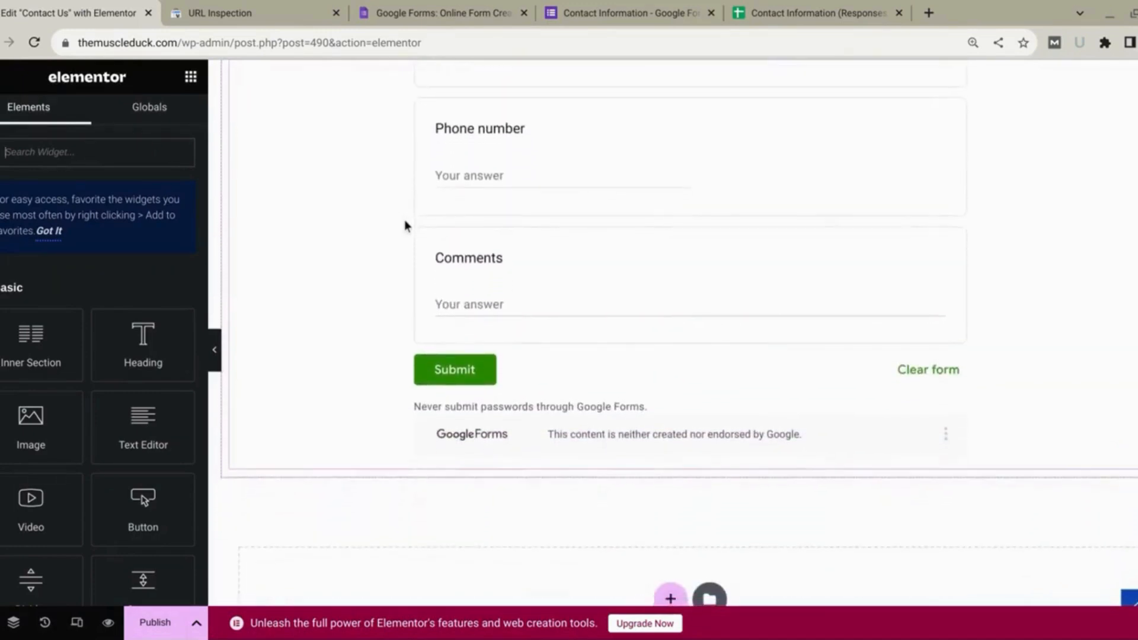
pyautogui.scroll(-2, 405, 226)
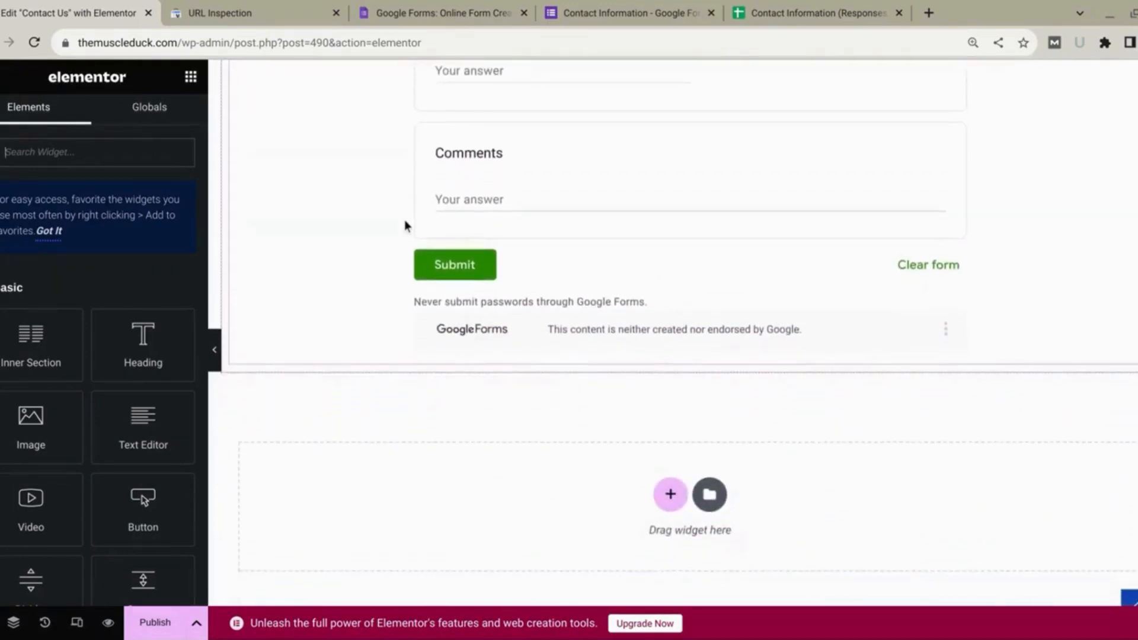
pyautogui.scroll(3, 405, 225)
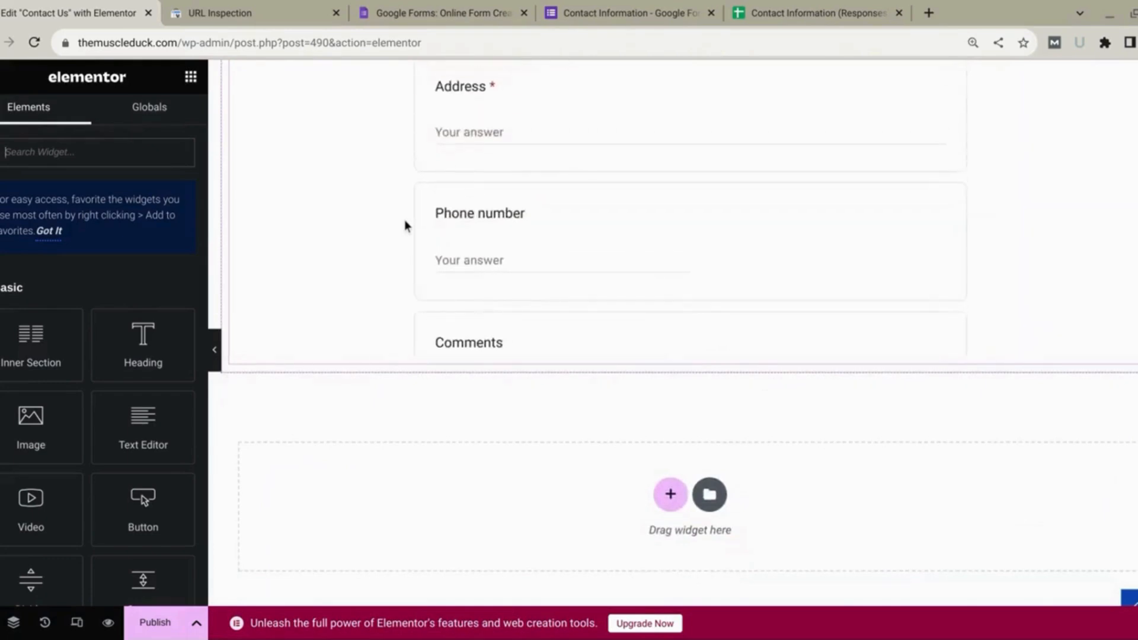
pyautogui.scroll(5, 382, 395)
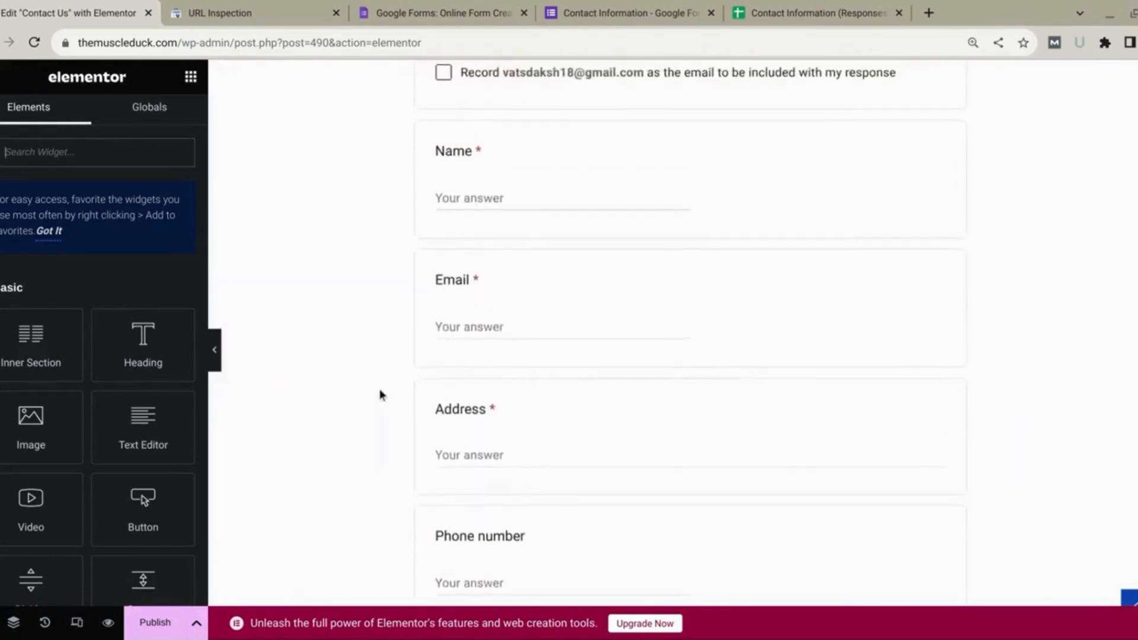
pyautogui.scroll(5, 382, 395)
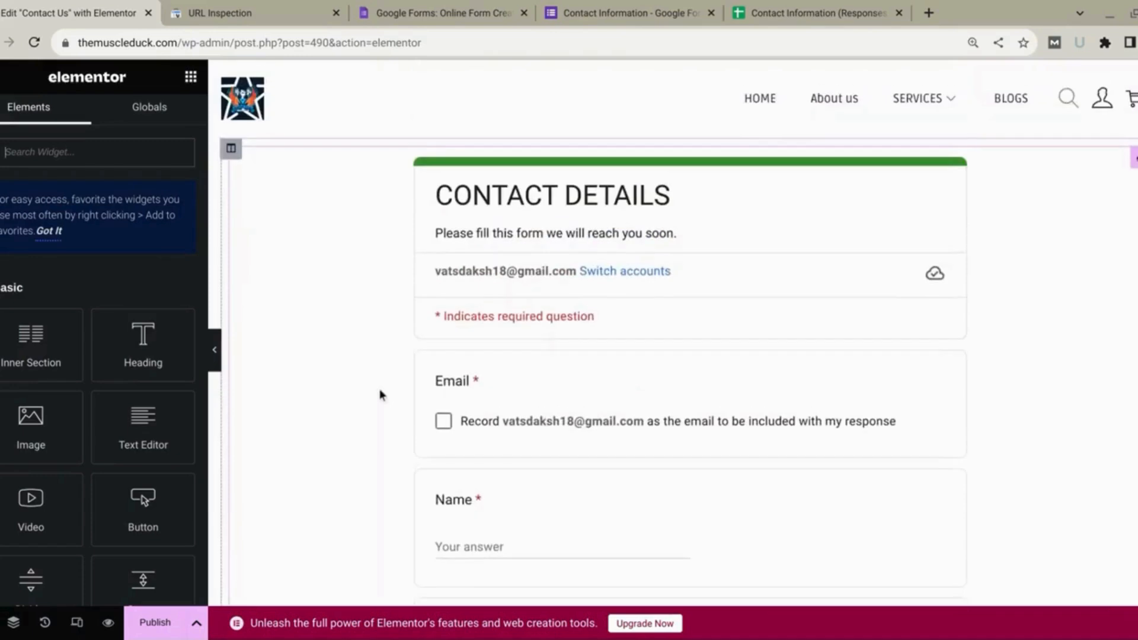
pyautogui.click(140, 631)
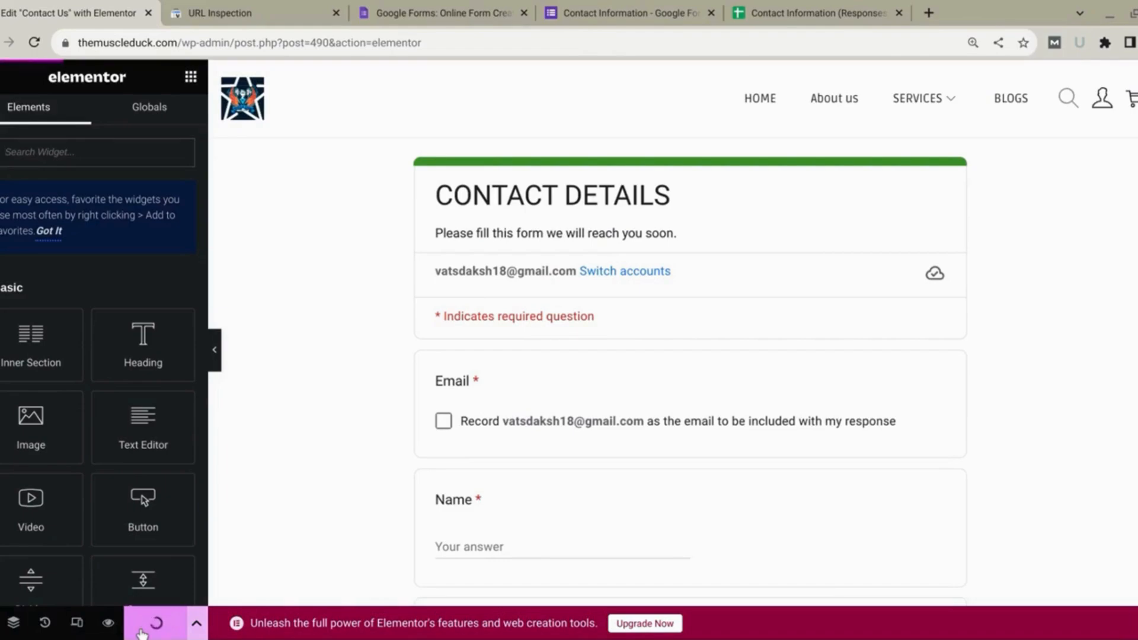